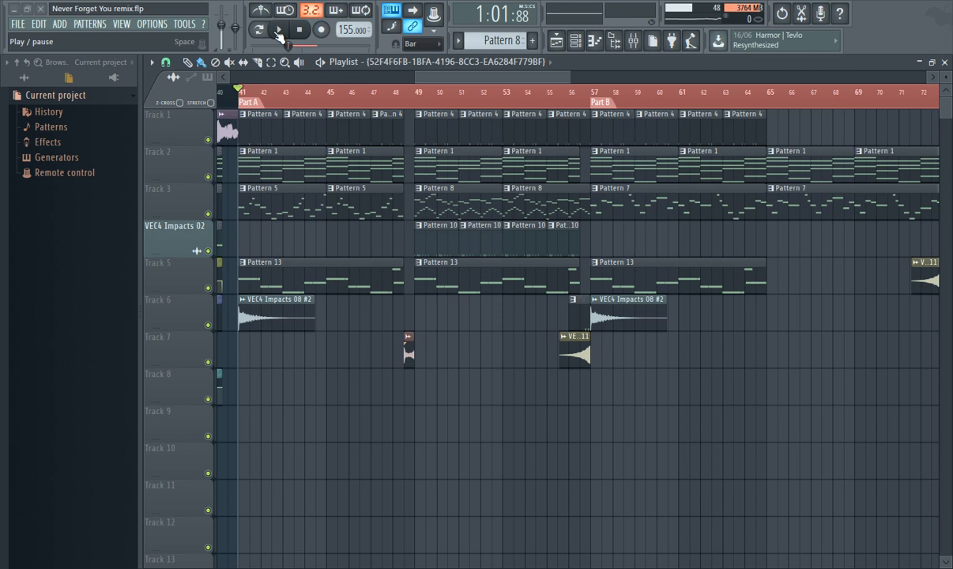
Step: Play the arrangement from Part A through Part B to hear the full drop, and stop playback
{"action": "left_click", "coordinate": [278, 32]}
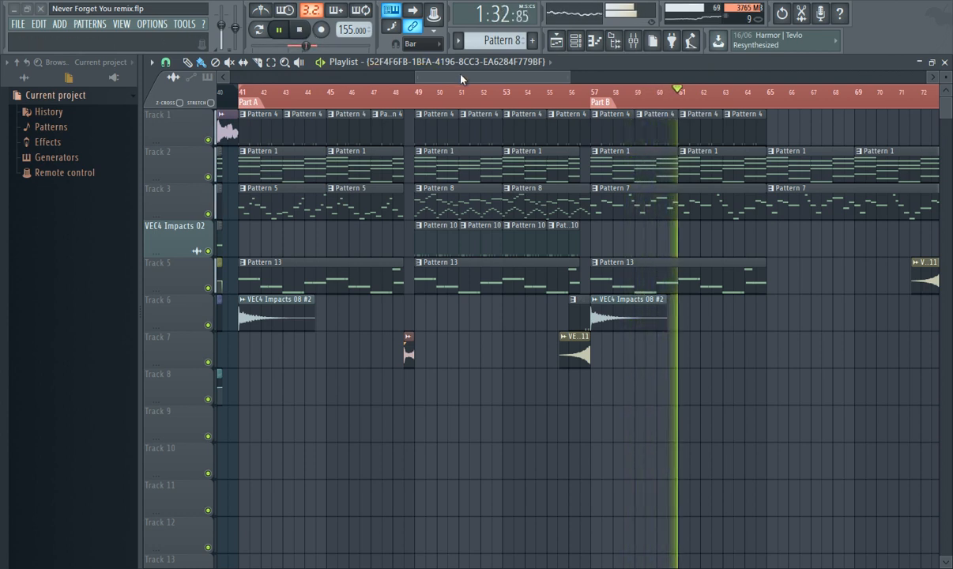
{"action": "scroll", "coordinate": [462, 77], "scroll_direction": "right", "scroll_amount": 1}
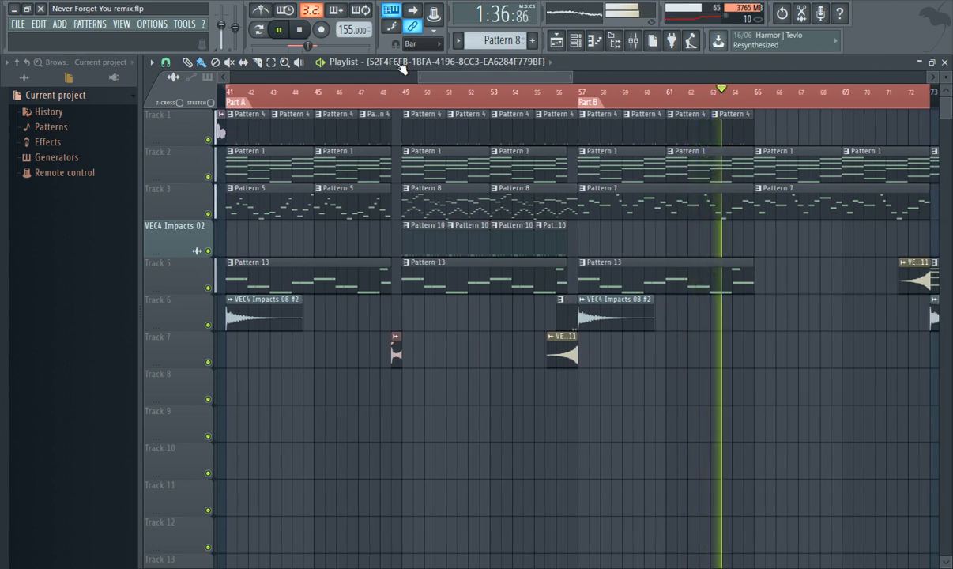
{"action": "left_click", "coordinate": [301, 31]}
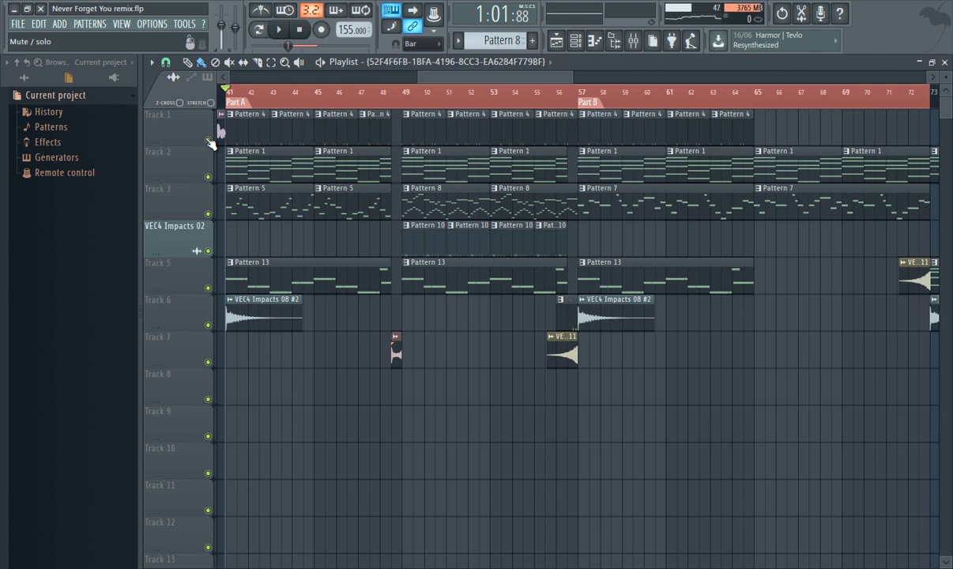
Step: Solo Track 1 in the playlist and play back its Pattern 4 drums on their own
{"action": "right_click", "coordinate": [210, 141]}
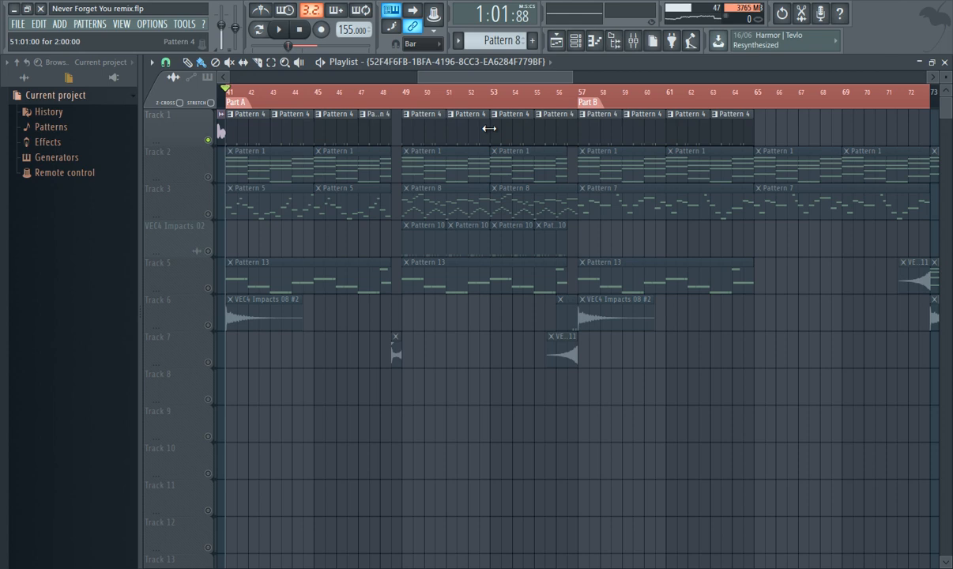
{"action": "key", "text": "space"}
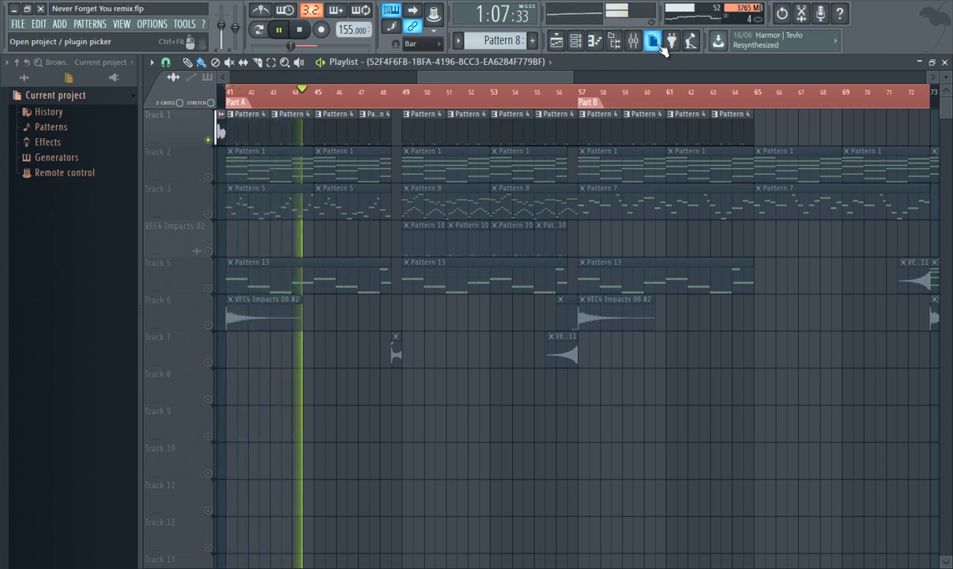
{"action": "key", "text": "space"}
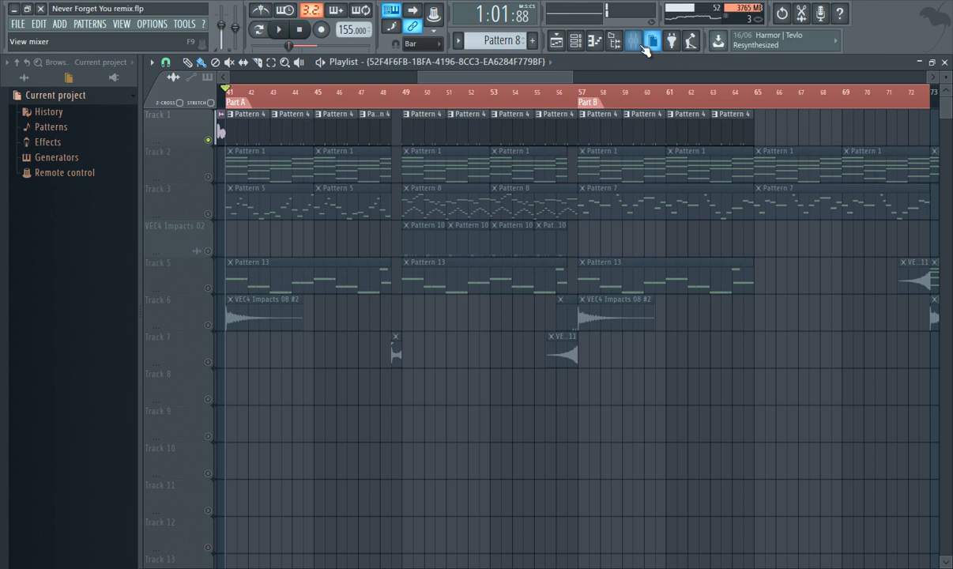
Step: Examine the Fruity Parametric EQ 2 curve on the Kick (3) mixer track
{"action": "left_click", "coordinate": [637, 43]}
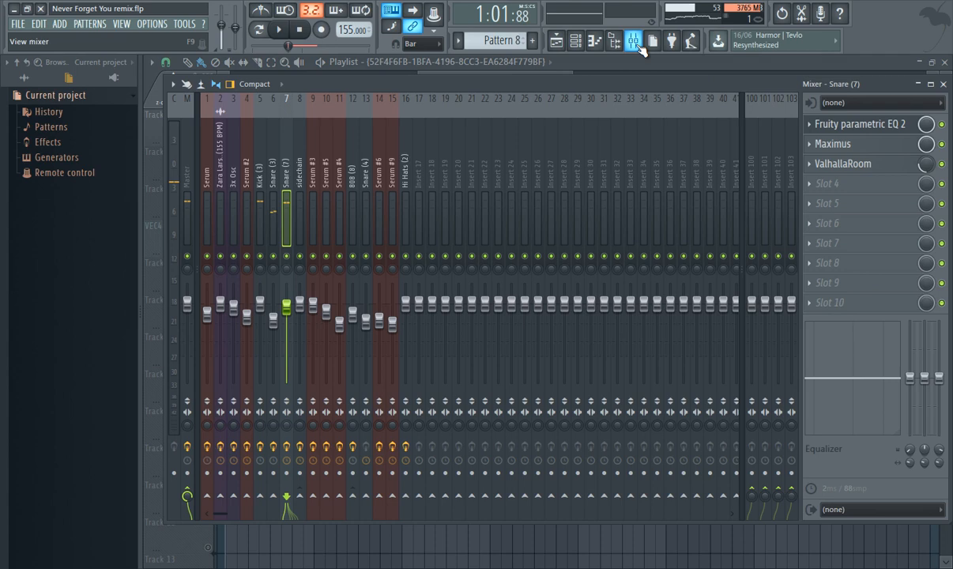
{"action": "left_click", "coordinate": [265, 261]}
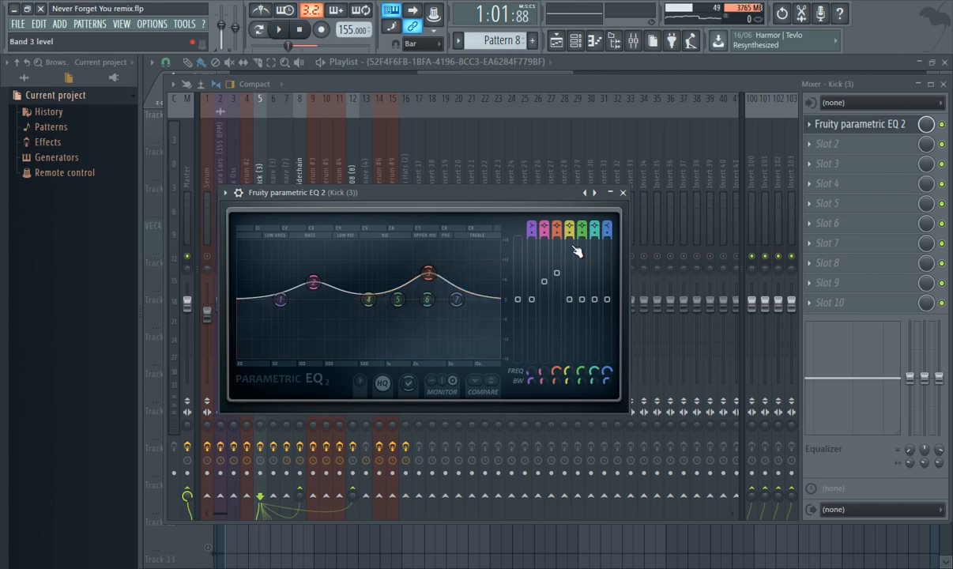
{"action": "left_click", "coordinate": [623, 192]}
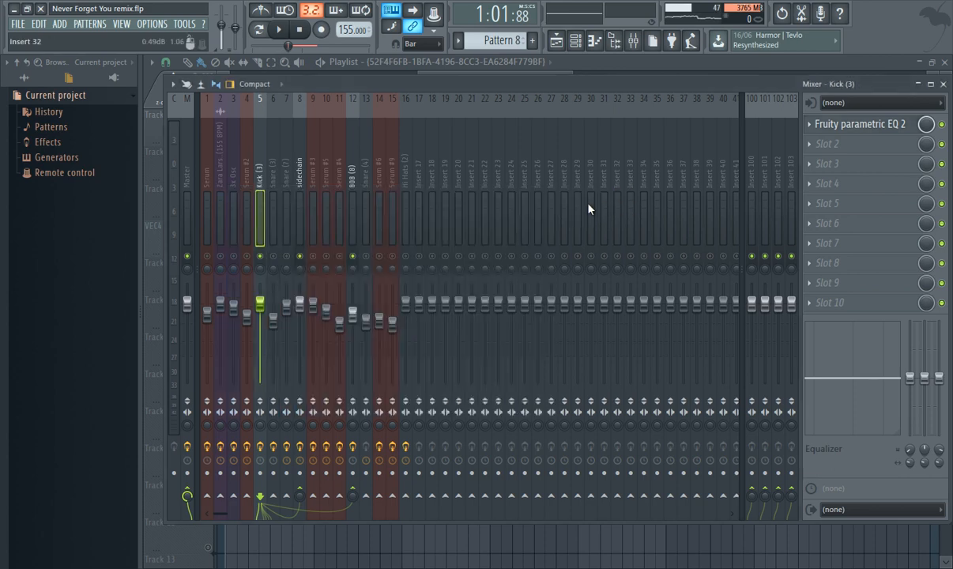
Step: Solo the Snare (3) and Snare (7) mixer tracks and listen to them layered together and individually
{"action": "right_click", "coordinate": [275, 257]}
{"action": "left_click", "coordinate": [289, 257]}
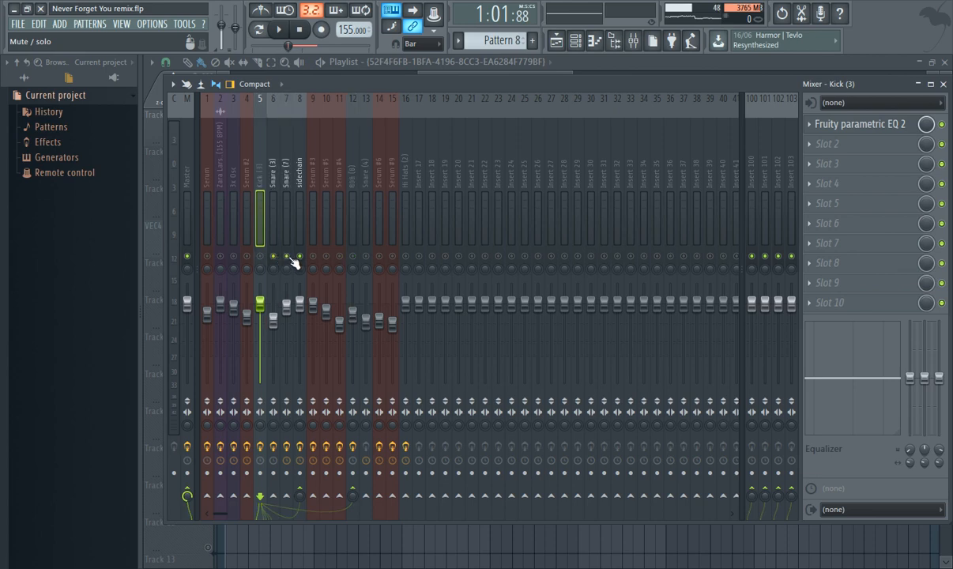
{"action": "key", "text": "space"}
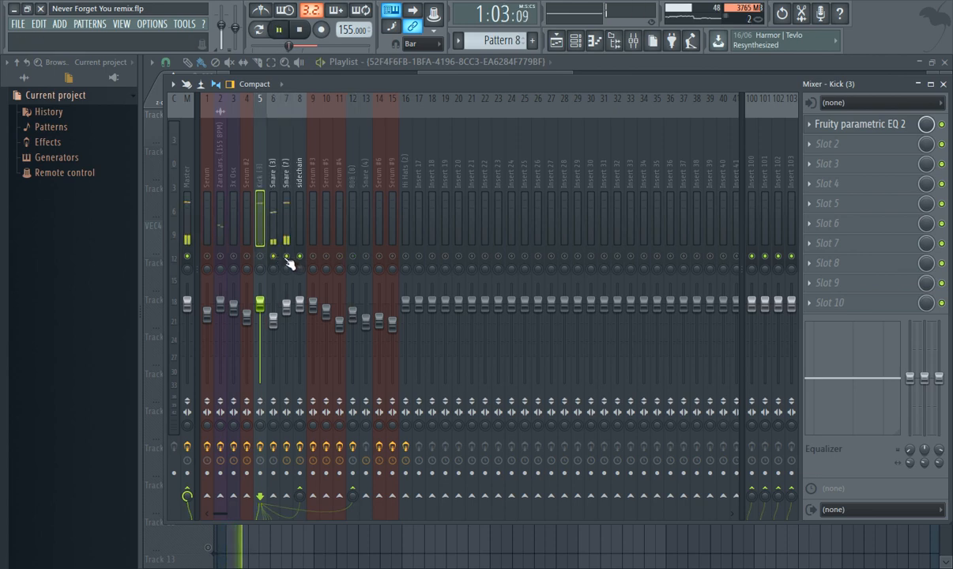
{"action": "key", "text": "space"}
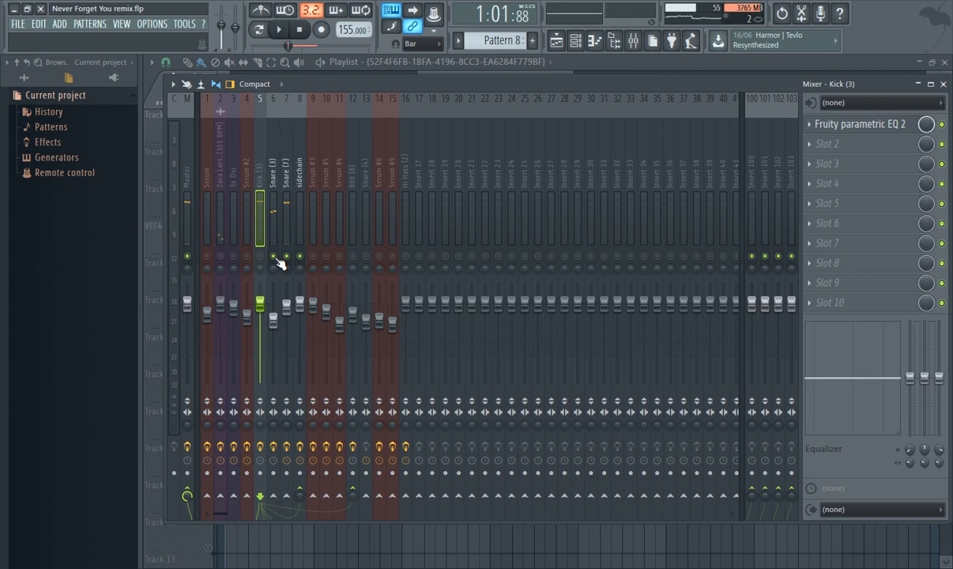
{"action": "key", "text": "space"}
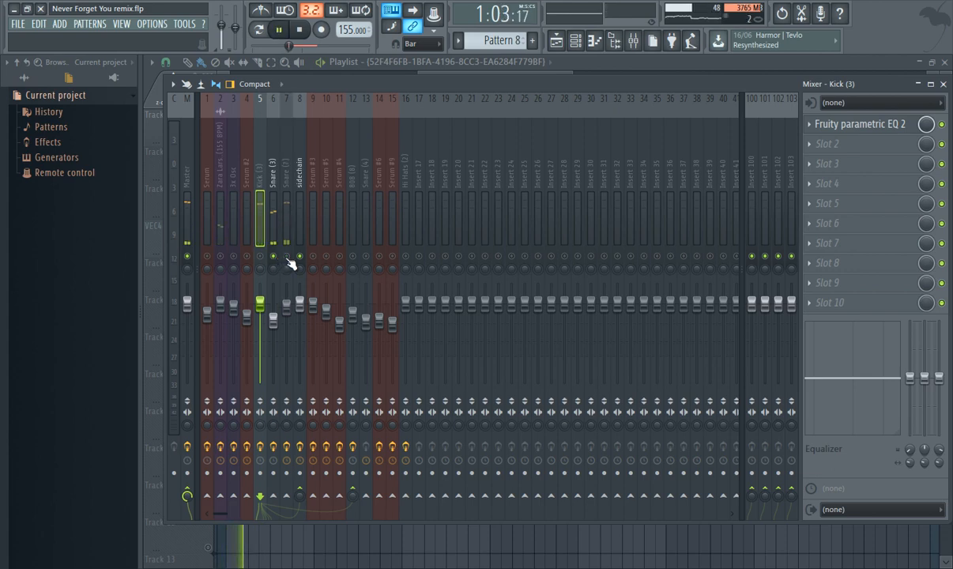
{"action": "key", "text": "space"}
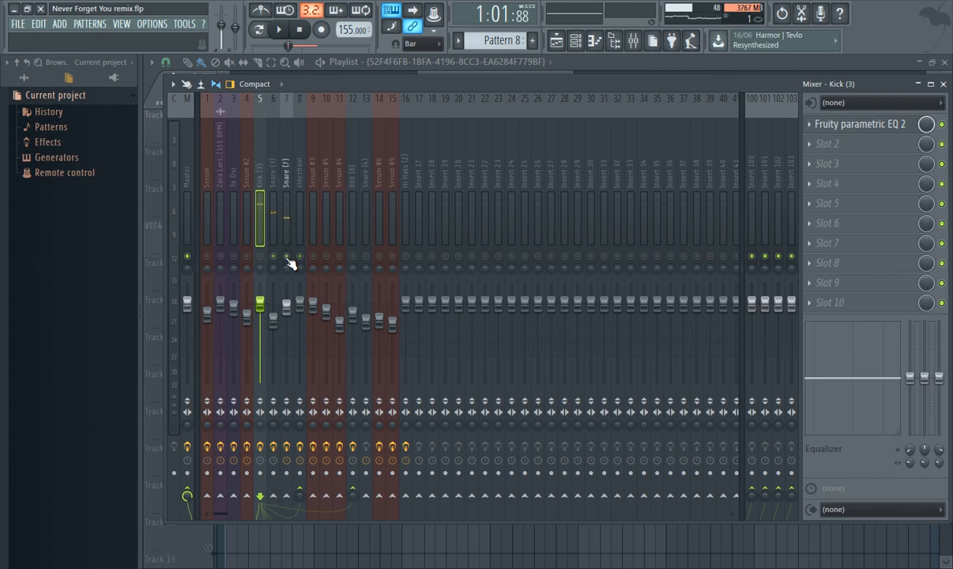
{"action": "key", "text": "space"}
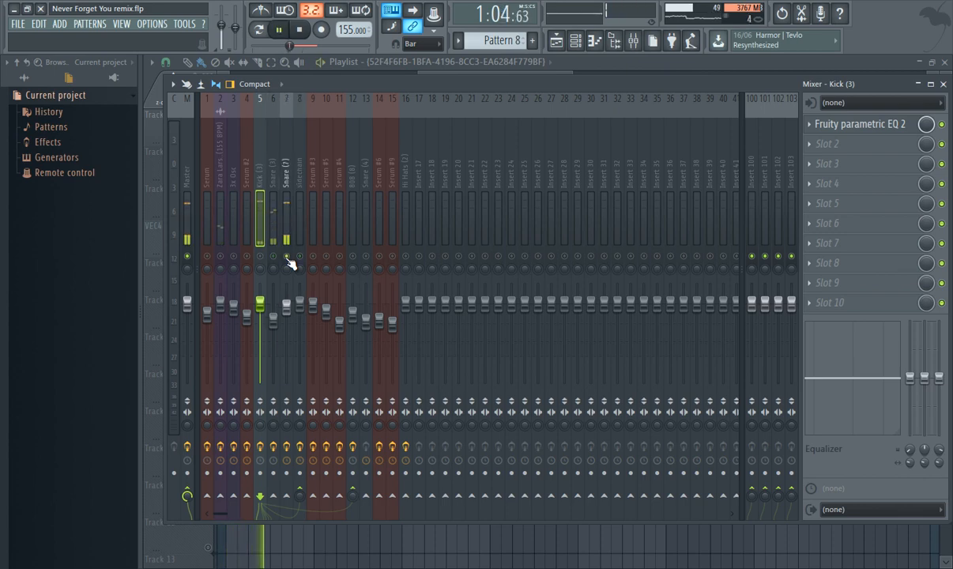
{"action": "key", "text": "space"}
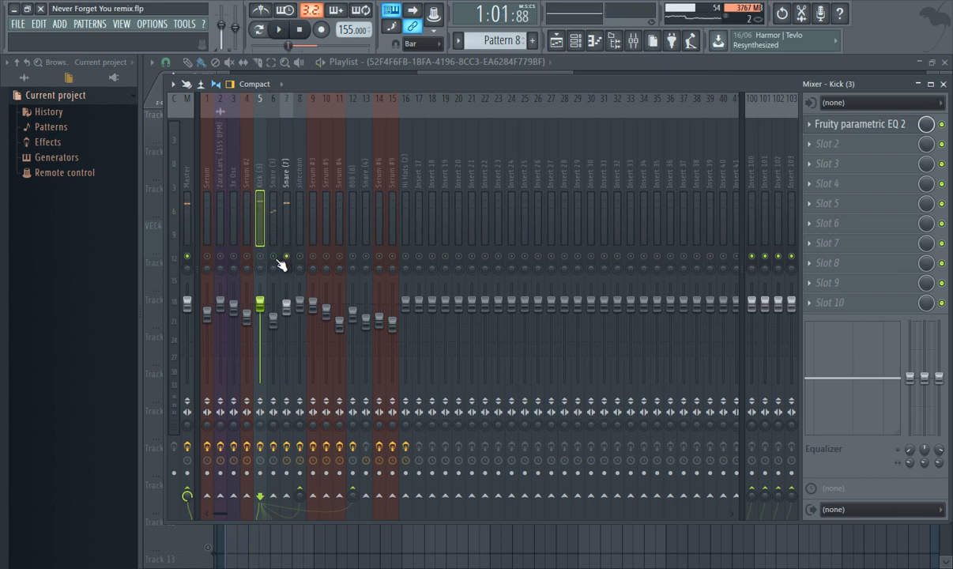
Step: Examine the Fruity Parametric EQ 2 and ValhallaVintageVerb settings on the Snare (3) mixer track
{"action": "left_click", "coordinate": [274, 177]}
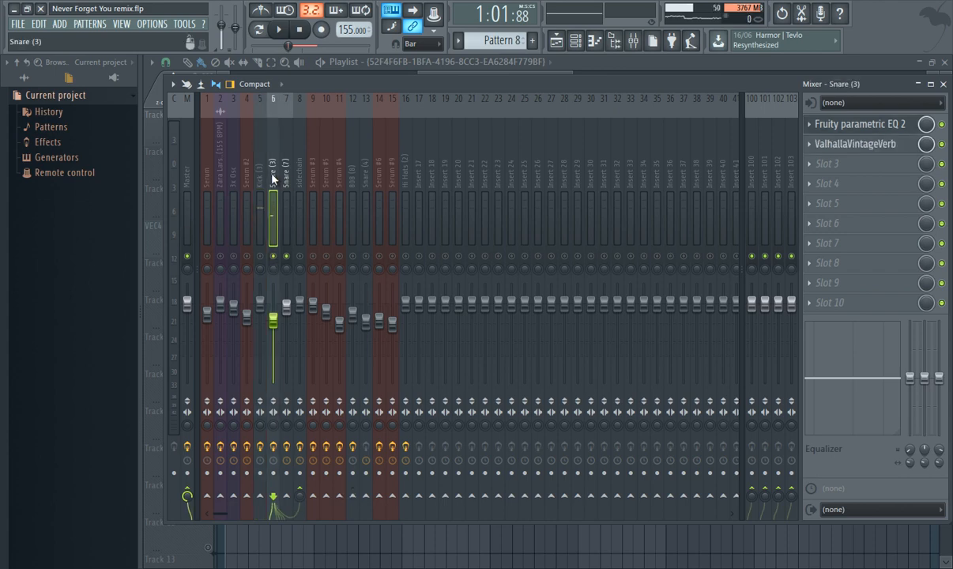
{"action": "key", "text": "space"}
{"action": "left_click", "coordinate": [826, 124]}
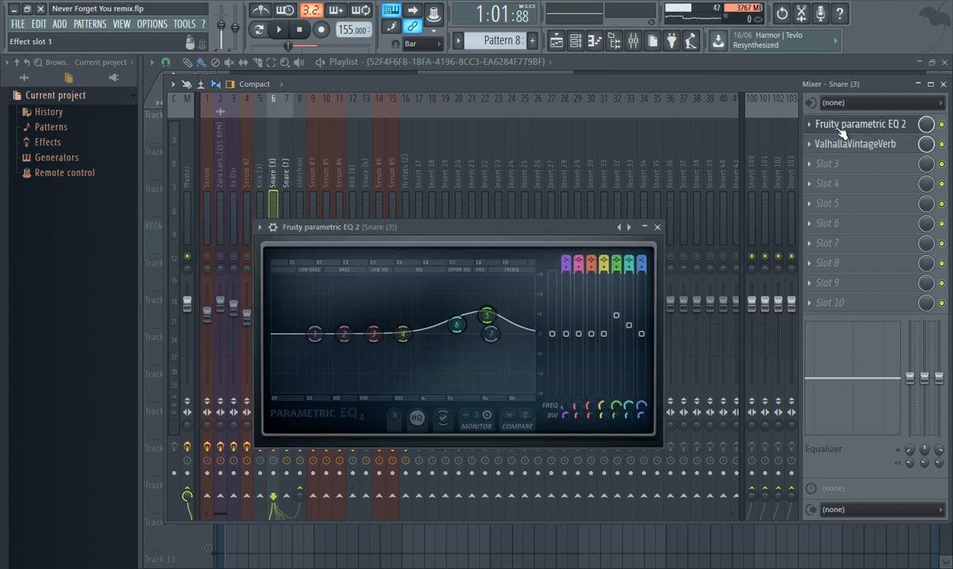
{"action": "key", "text": "space"}
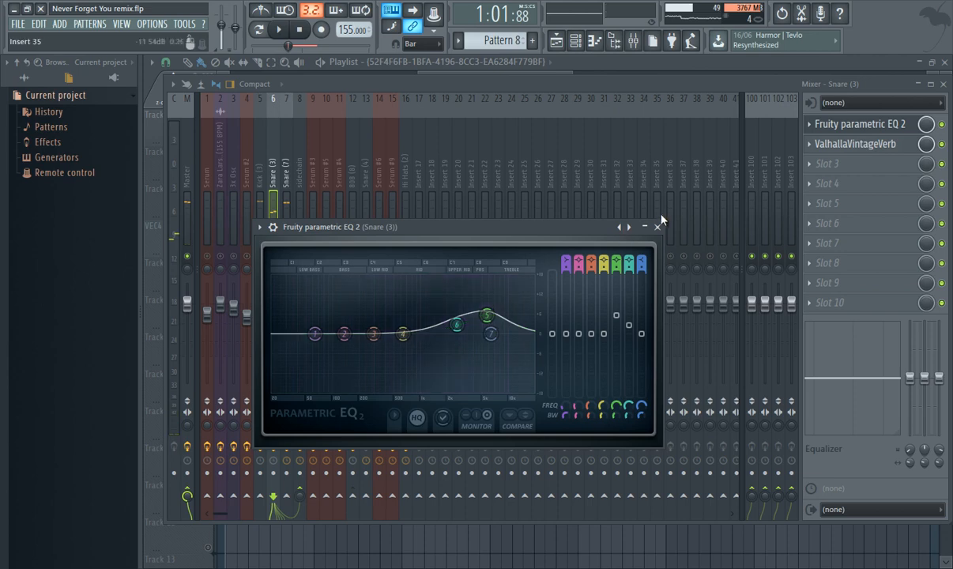
{"action": "left_click", "coordinate": [658, 228]}
{"action": "left_click", "coordinate": [842, 152]}
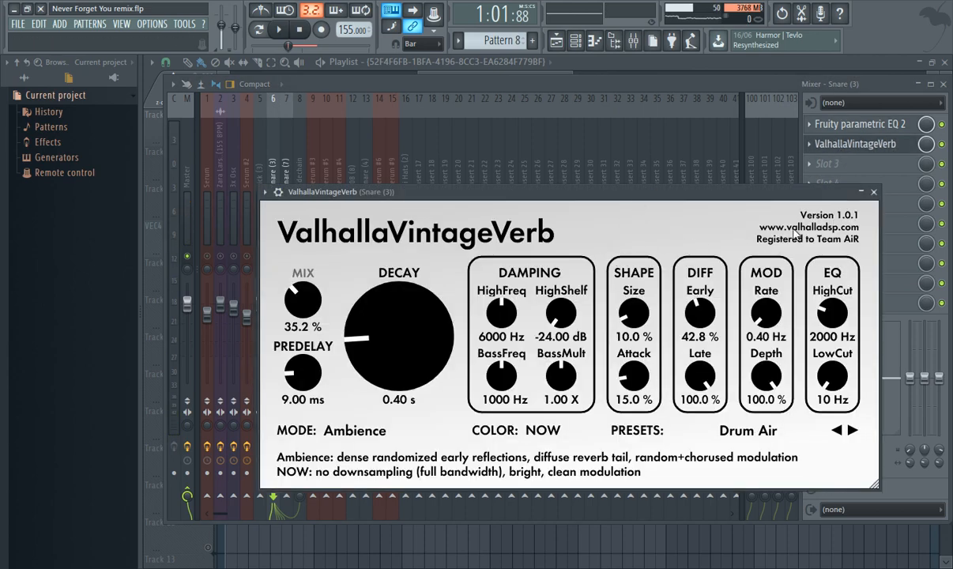
{"action": "left_click", "coordinate": [873, 192]}
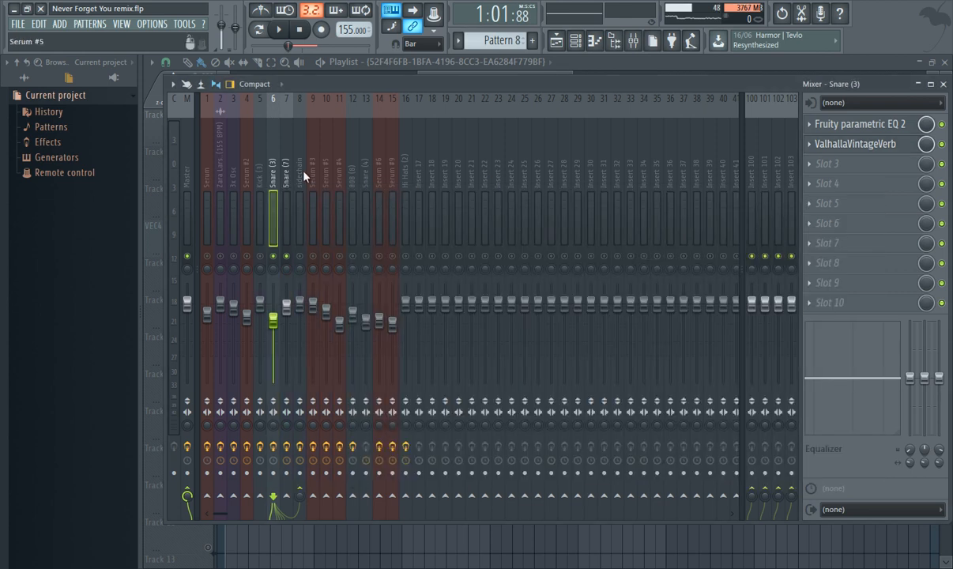
Step: Examine the Fruity Parametric EQ 2, Maximus and ValhallaRoom settings on the Snare (7) mixer track
{"action": "left_click", "coordinate": [284, 172]}
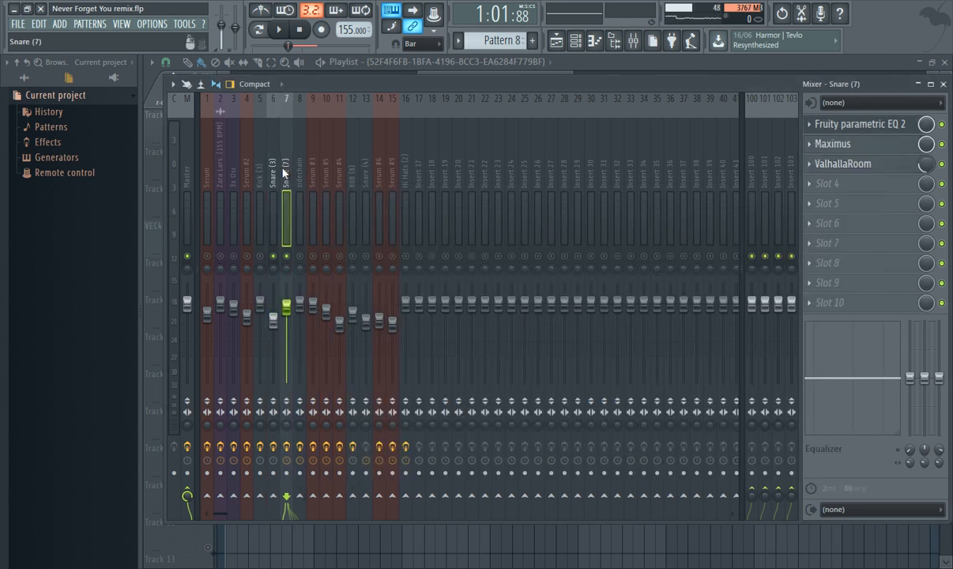
{"action": "left_click", "coordinate": [845, 125]}
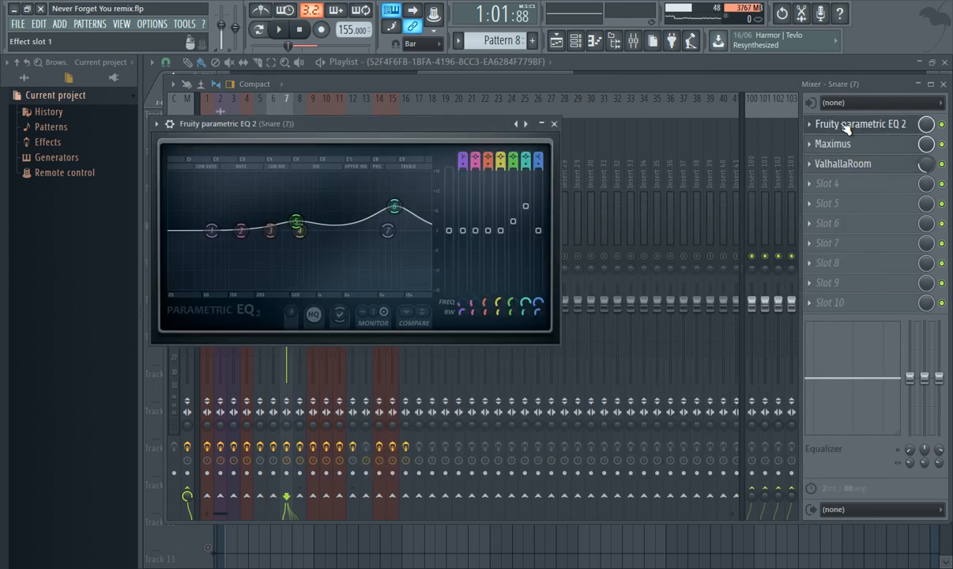
{"action": "key", "text": "space"}
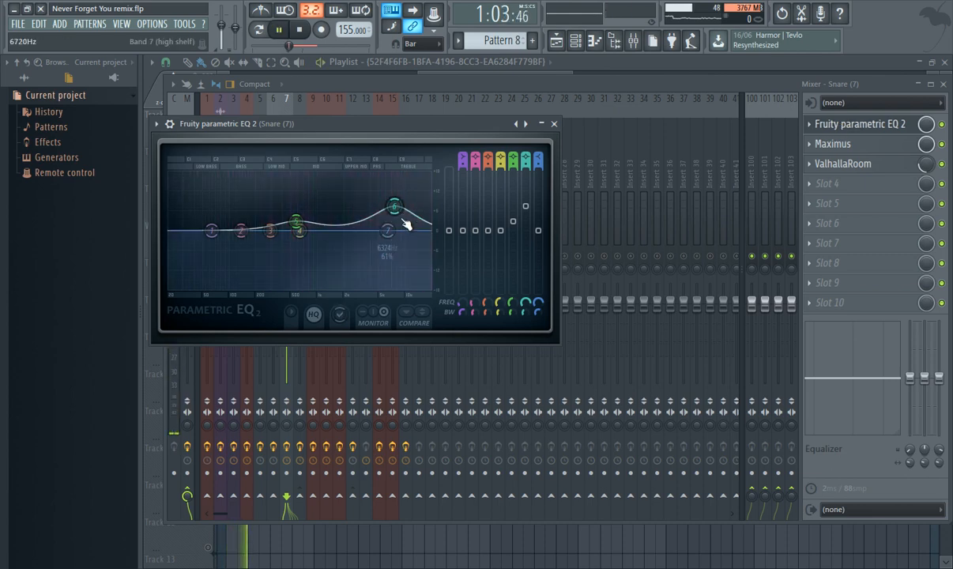
{"action": "key", "text": "space"}
{"action": "left_click", "coordinate": [867, 148]}
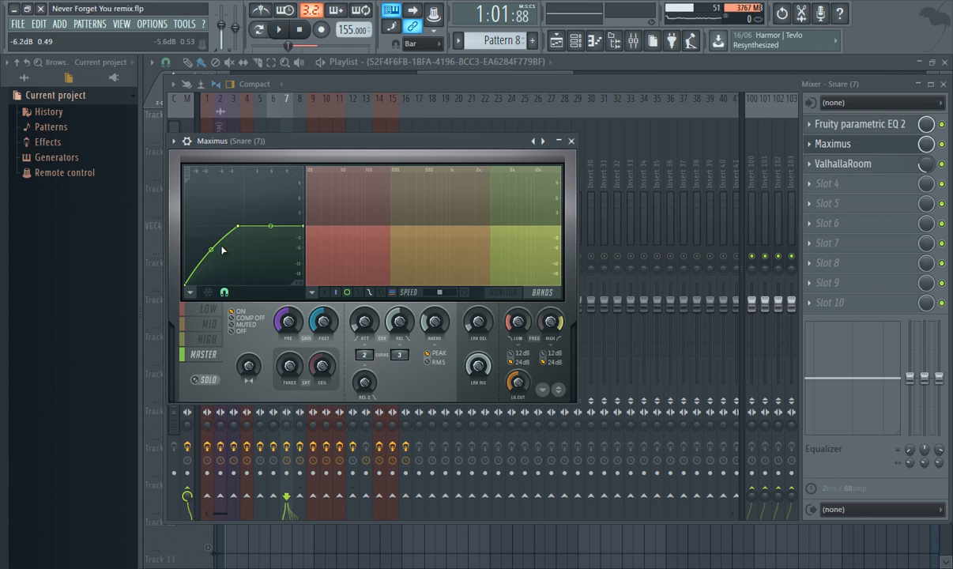
{"action": "left_click", "coordinate": [207, 339]}
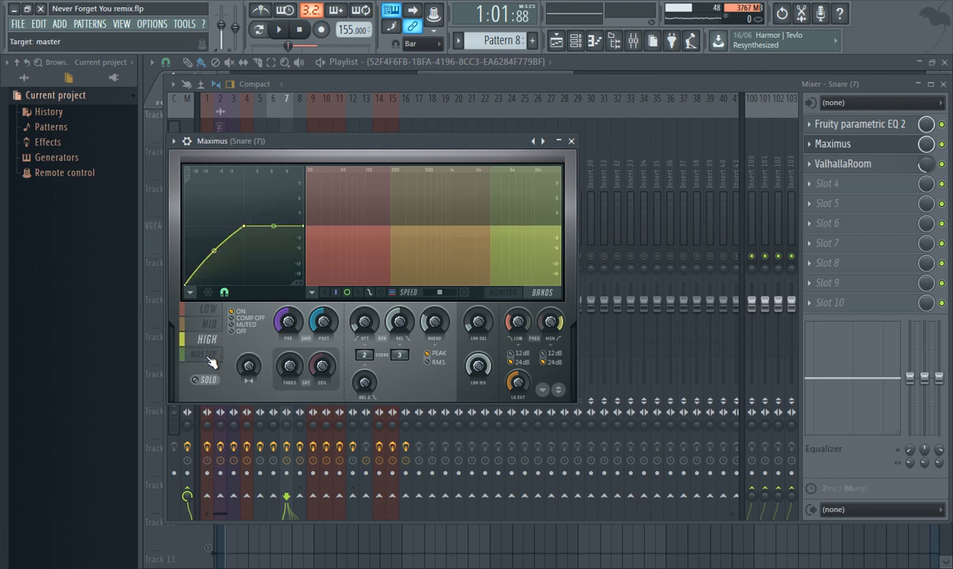
{"action": "left_click", "coordinate": [867, 164]}
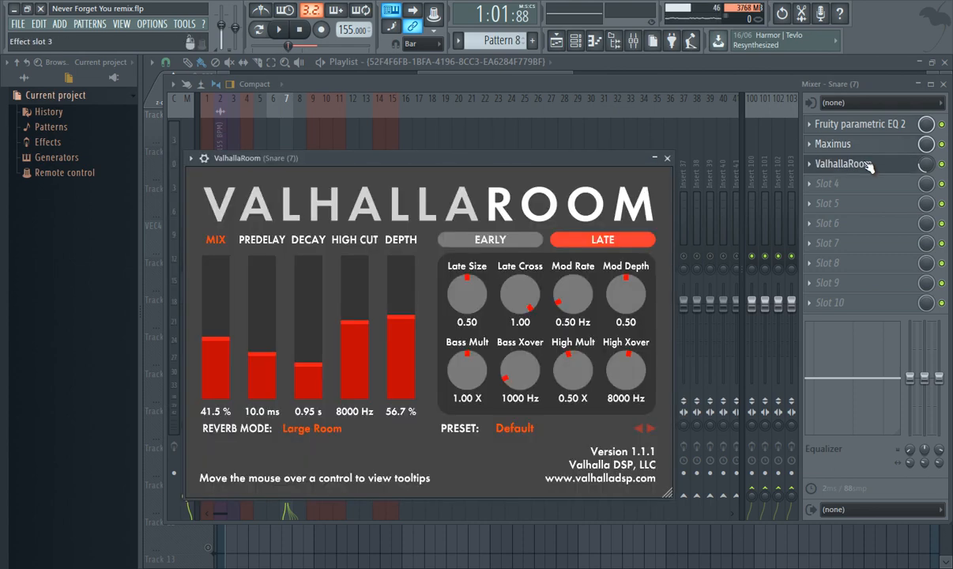
{"action": "left_click", "coordinate": [667, 158]}
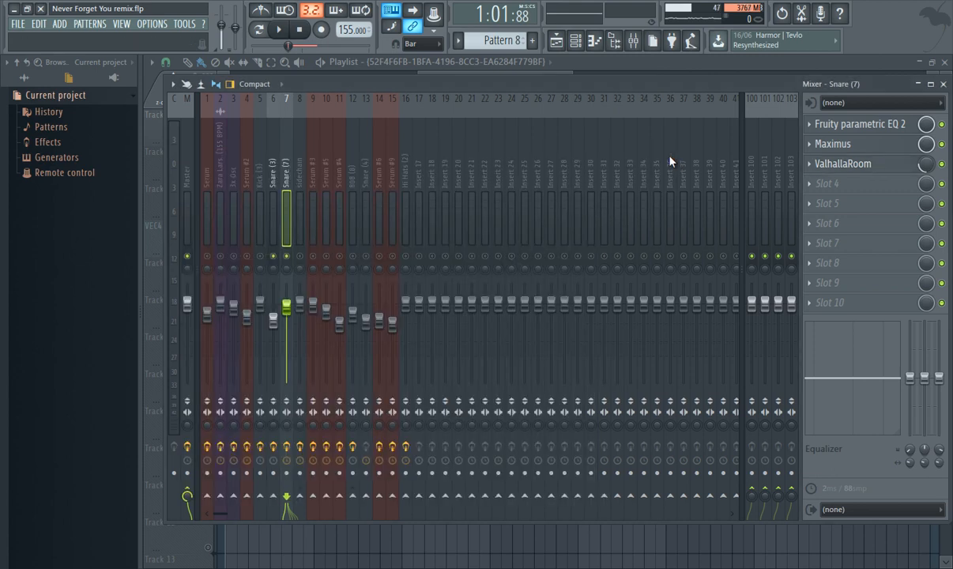
Step: Re-enable all mixer tracks, and play Track 2's Pattern 1 chords soloed in the playlist
{"action": "right_click", "coordinate": [260, 256]}
{"action": "right_click", "coordinate": [261, 257]}
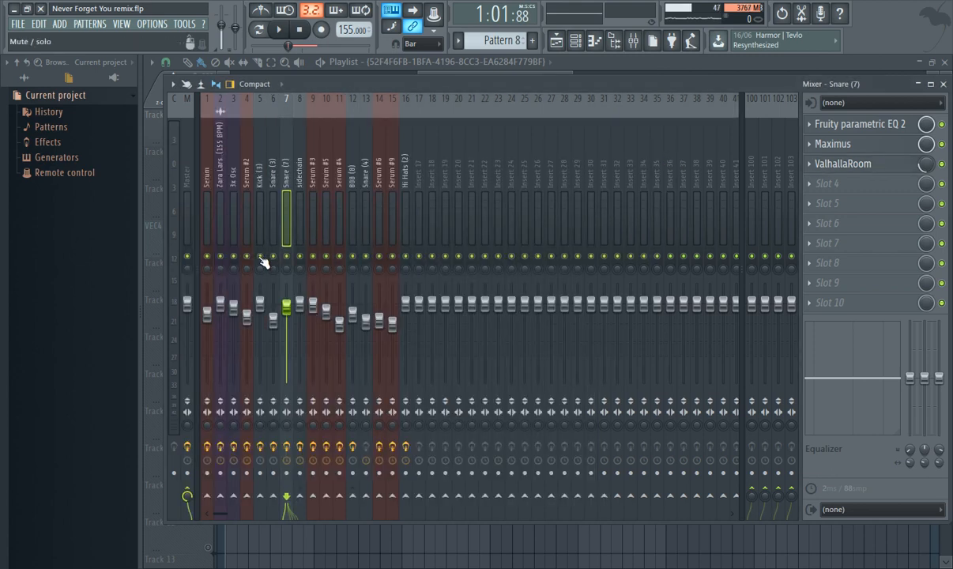
{"action": "left_click", "coordinate": [571, 73]}
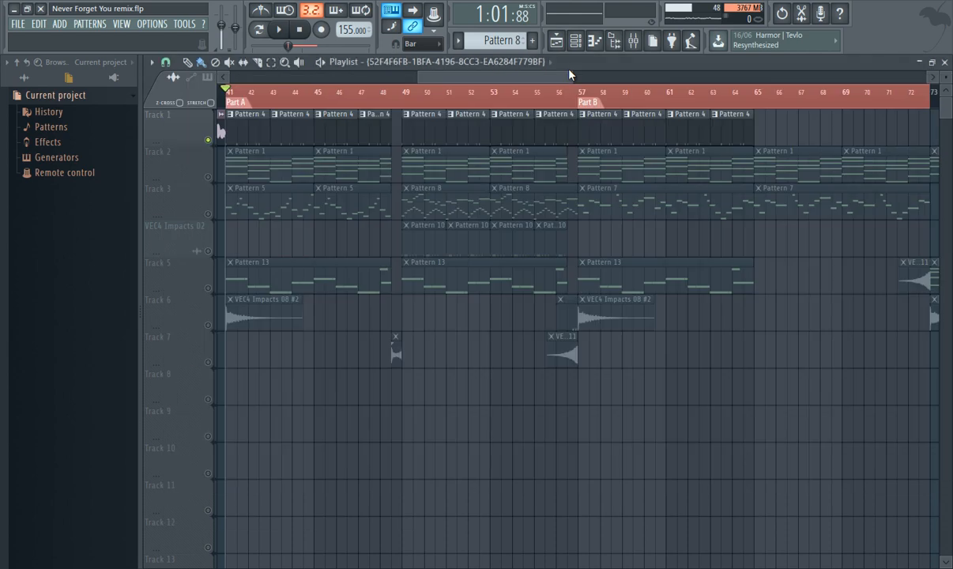
{"action": "left_click", "coordinate": [207, 178]}
{"action": "key", "text": "space"}
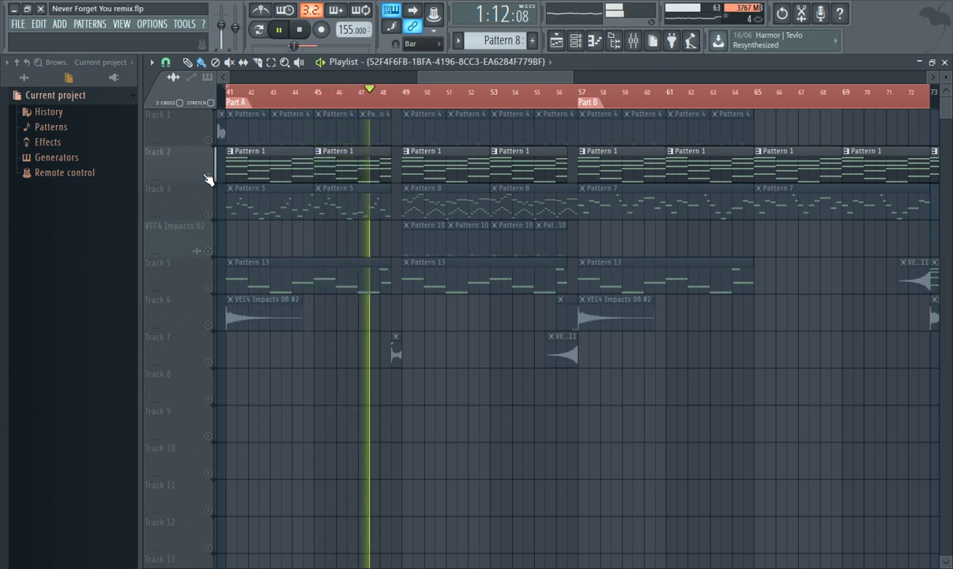
{"action": "key", "text": "space"}
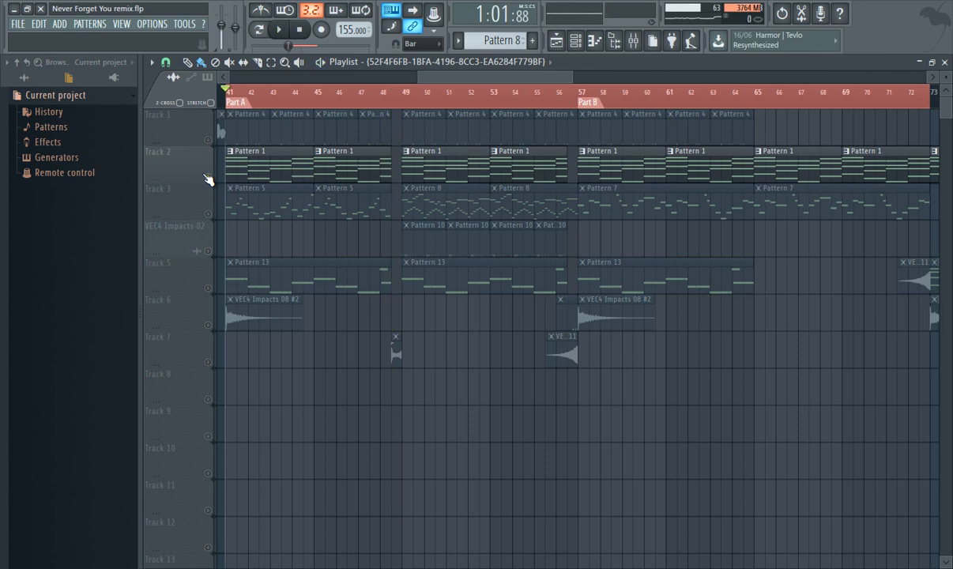
Step: Examine the Fruity Parametric EQ 2 and ValhallaRoom settings on the Serum mixer track during playback
{"action": "left_click", "coordinate": [634, 41]}
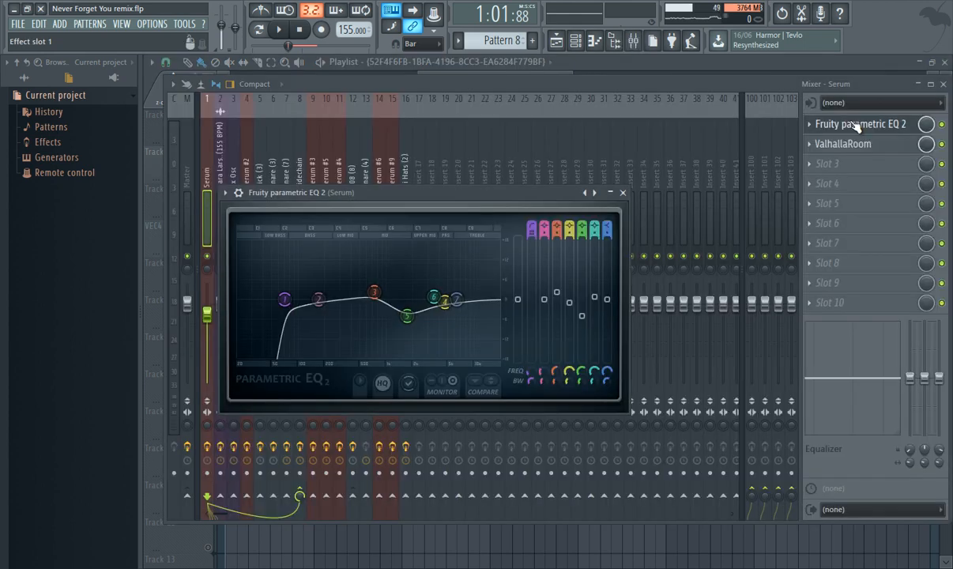
{"action": "key", "text": "space"}
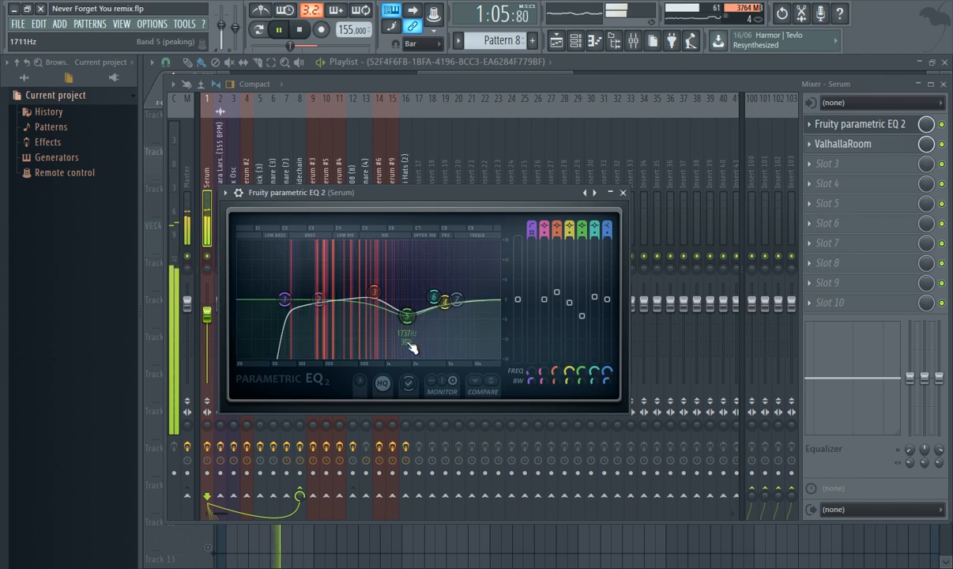
{"action": "left_click", "coordinate": [623, 193]}
{"action": "left_click", "coordinate": [846, 146]}
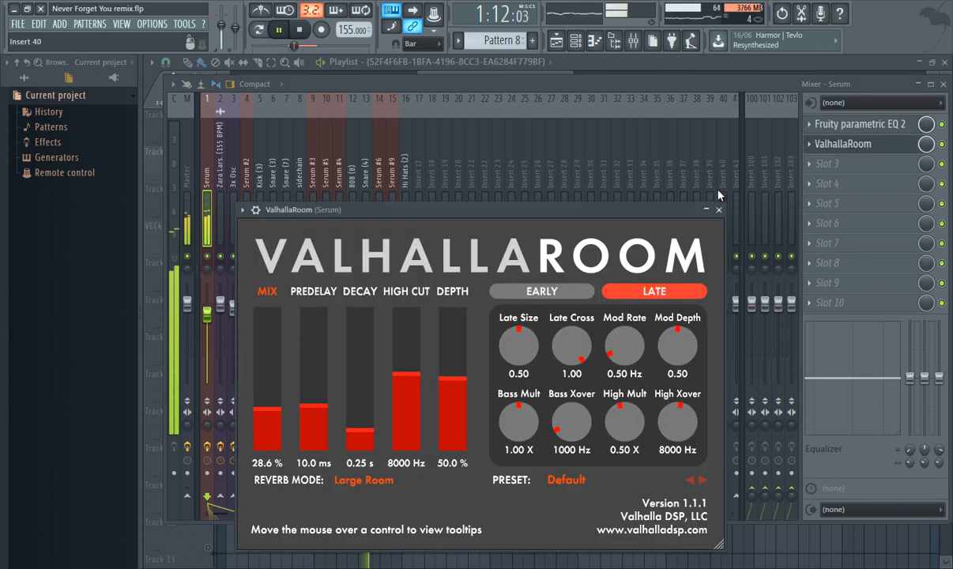
Step: Stop playback and set the first Fruity Limiter's sidechain input to Kick (3) on the sidechain mixer track
{"action": "key", "text": "space"}
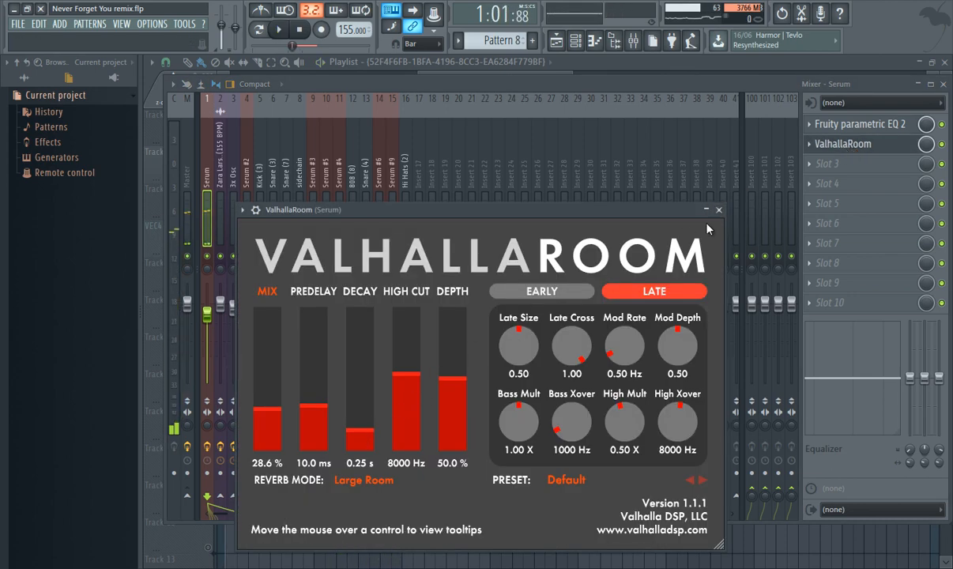
{"action": "left_click", "coordinate": [719, 210]}
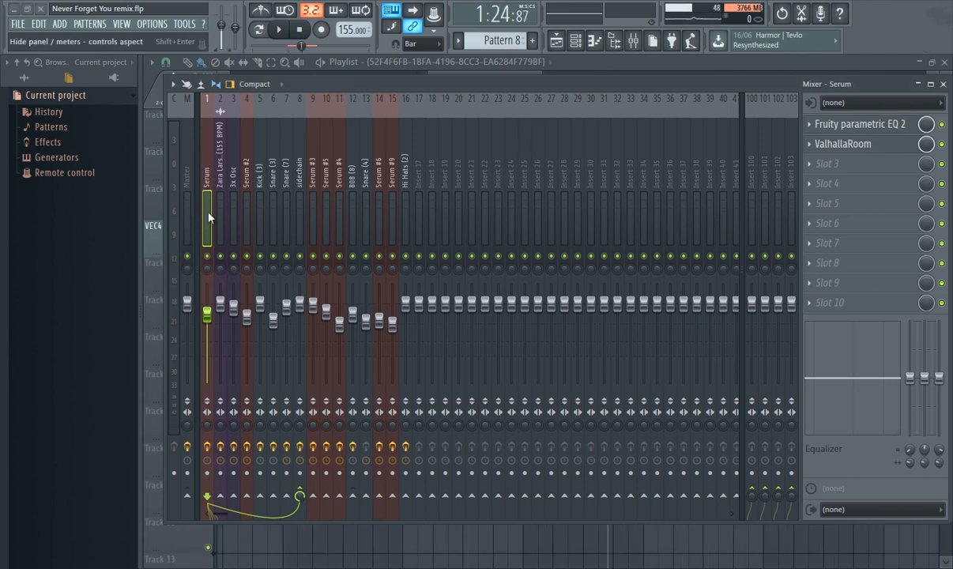
{"action": "left_click", "coordinate": [299, 180]}
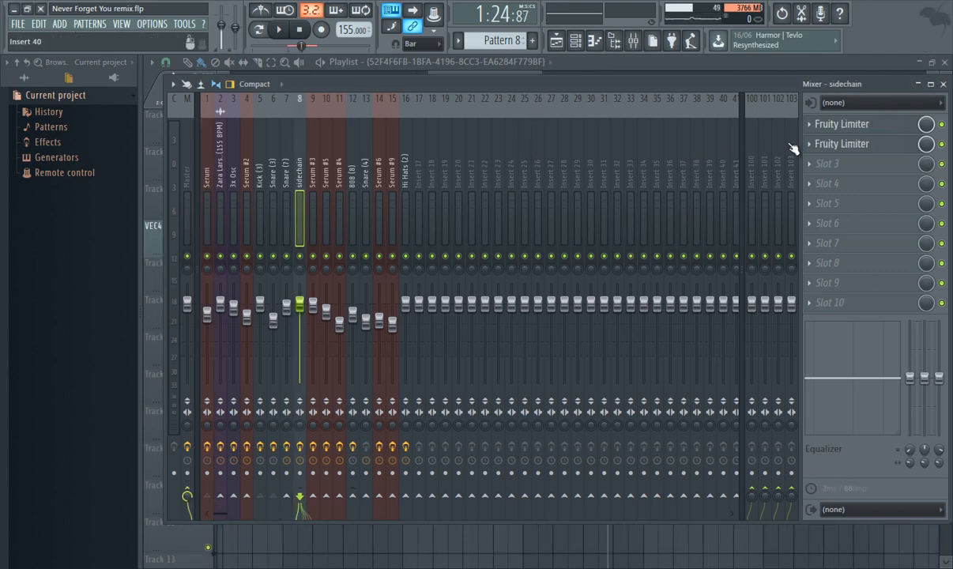
{"action": "left_click", "coordinate": [864, 127]}
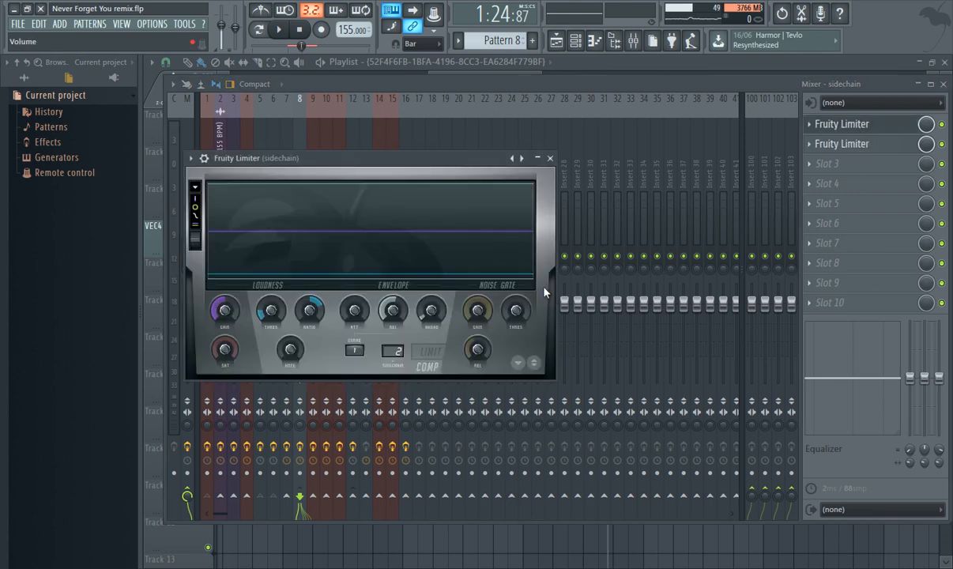
{"action": "left_click", "coordinate": [394, 351]}
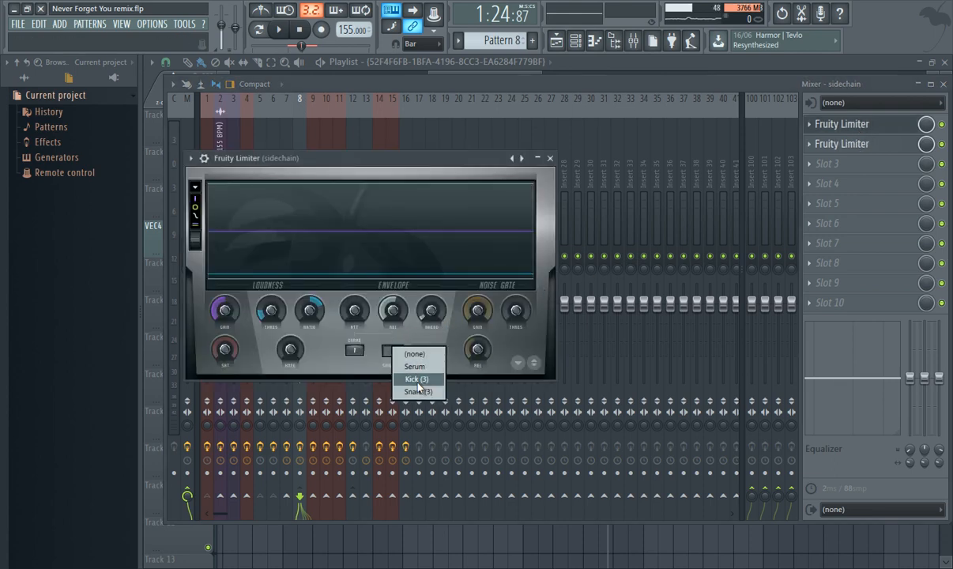
{"action": "left_click", "coordinate": [419, 382]}
Step: Check the sidechain input selection of the second Fruity Limiter on the sidechain mixer track
{"action": "left_click", "coordinate": [849, 127]}
{"action": "left_click", "coordinate": [848, 144]}
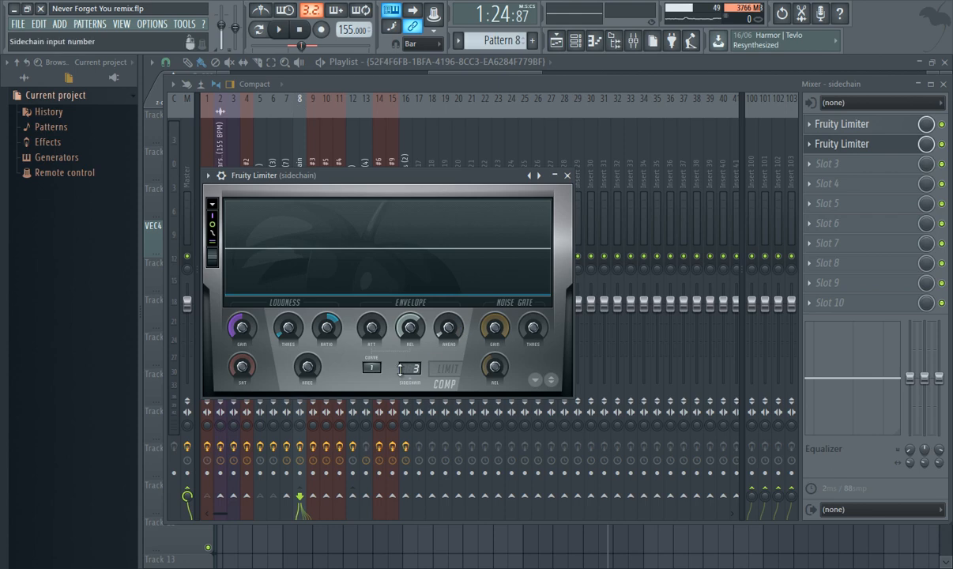
{"action": "left_click", "coordinate": [410, 368]}
{"action": "left_click", "coordinate": [397, 393]}
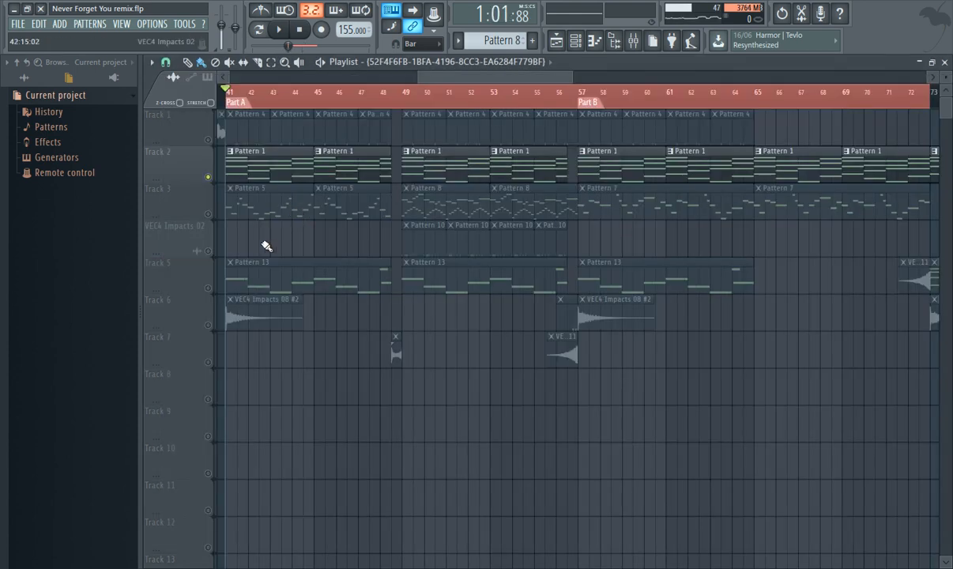
Step: Solo Track 3 in the playlist and play its Pattern 5 melody from bar 41
{"action": "left_click", "coordinate": [209, 214]}
{"action": "key", "text": "space"}
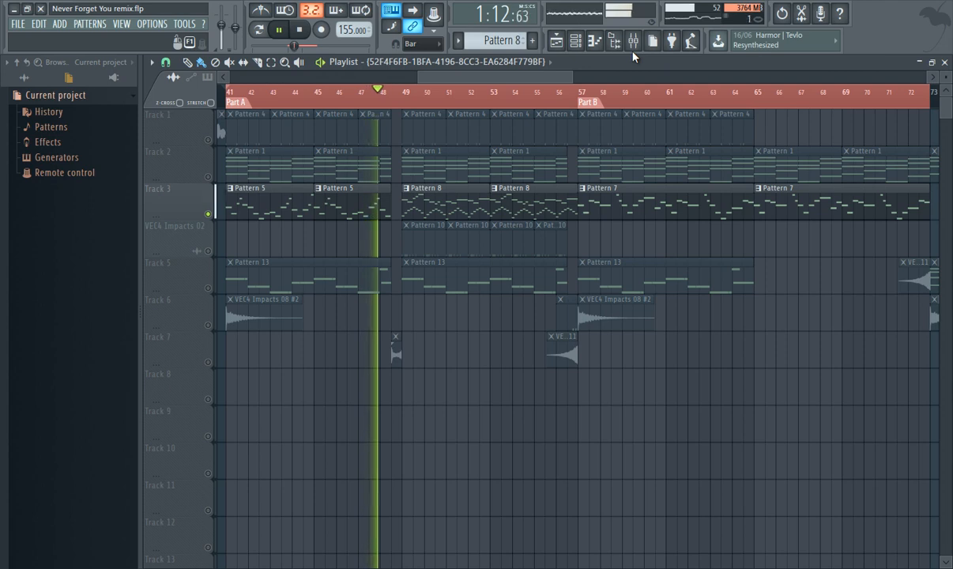
{"action": "key", "text": "space"}
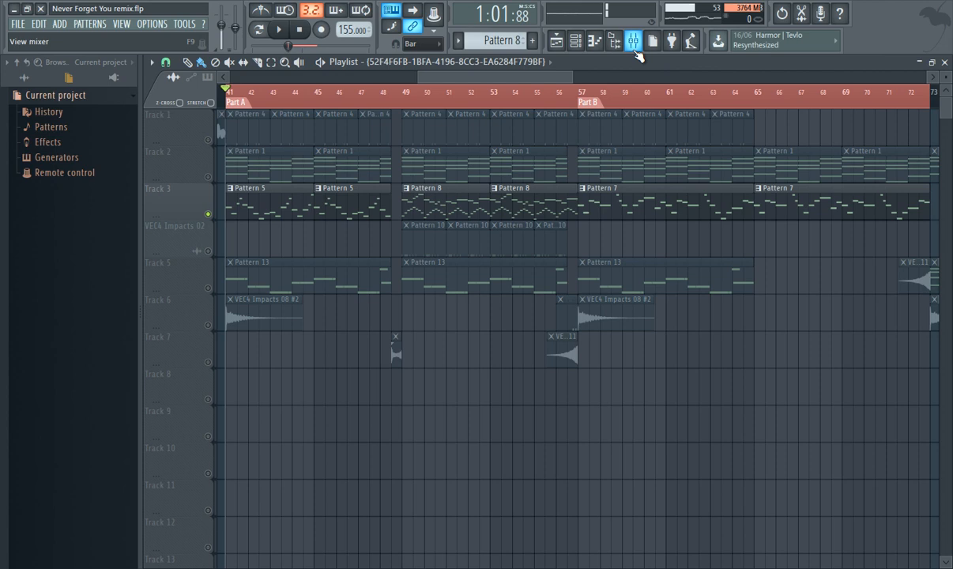
Step: Examine the Fruity Parametric EQ 2 and ValhallaRoom settings on the Serum #3 mixer track during playback
{"action": "left_click", "coordinate": [633, 40]}
{"action": "key", "text": "space"}
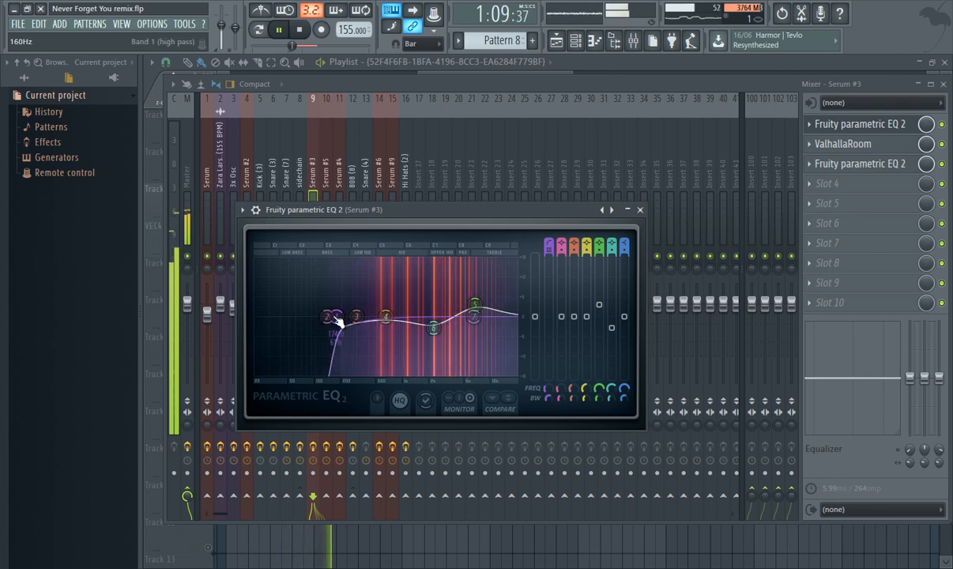
{"action": "left_click", "coordinate": [639, 210]}
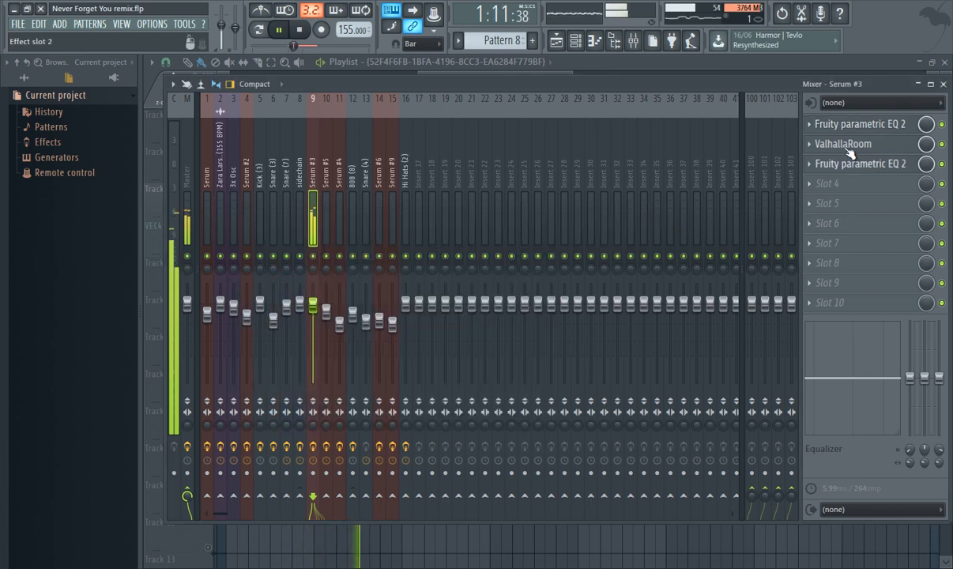
{"action": "left_click", "coordinate": [844, 144]}
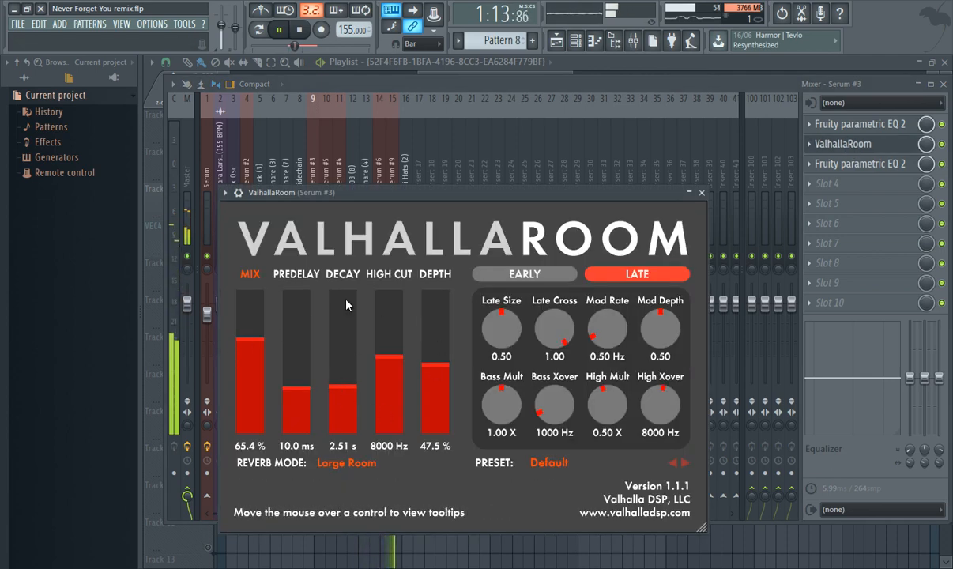
{"action": "key", "text": "space"}
{"action": "left_click", "coordinate": [701, 192]}
{"action": "left_click", "coordinate": [558, 74]}
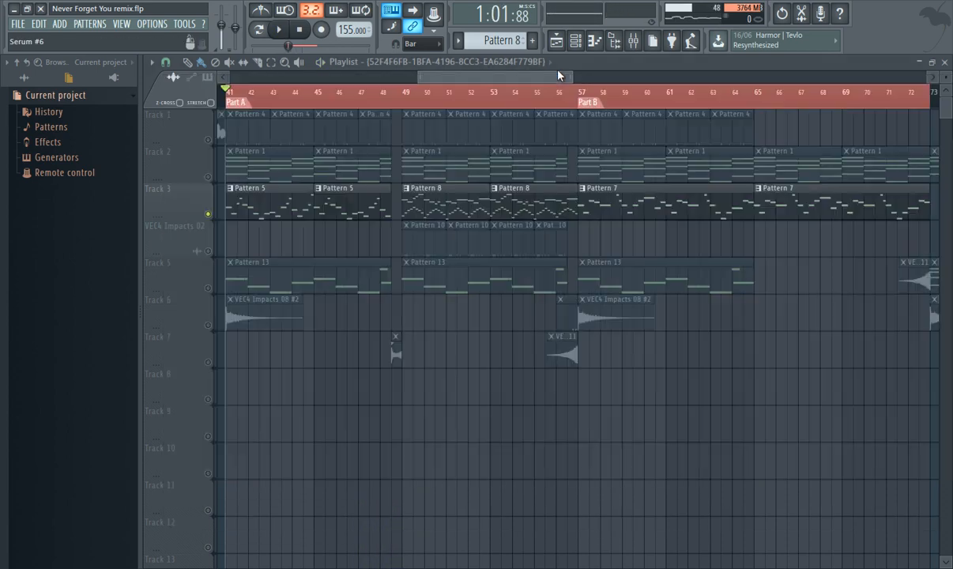
Step: Solo Track 5 in the playlist and play its Pattern 13 bassline from bar 41
{"action": "right_click", "coordinate": [210, 290]}
{"action": "key", "text": "space"}
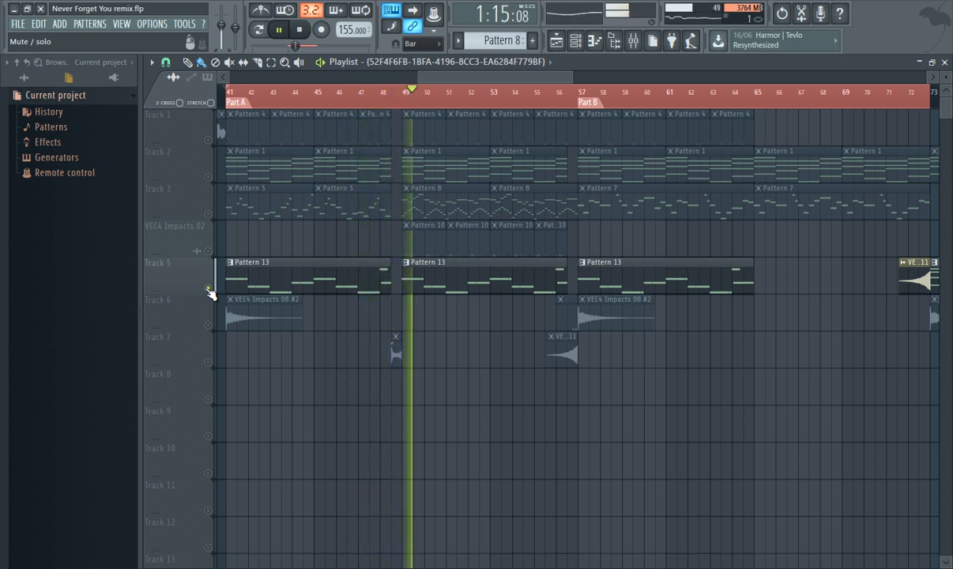
{"action": "key", "text": "space"}
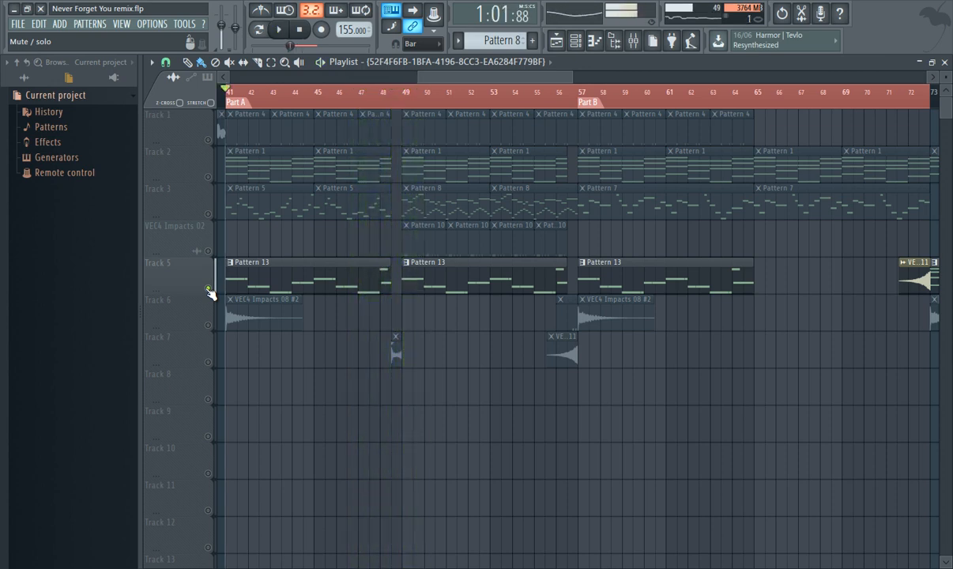
Step: Adjust the curve tension between points 1 and 2 in the Fruity WaveShaper on the 808 (8) mixer track
{"action": "left_click", "coordinate": [638, 43]}
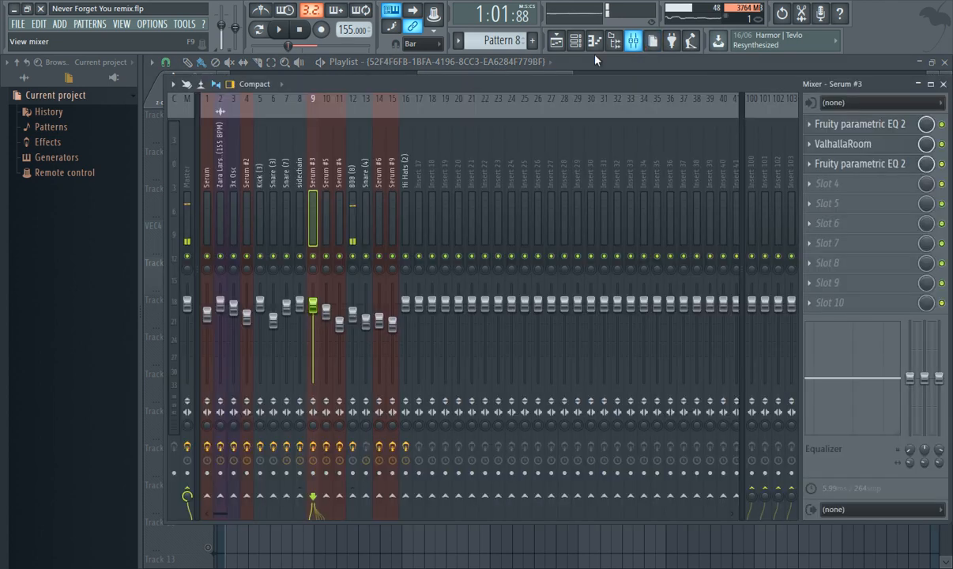
{"action": "left_click", "coordinate": [351, 164]}
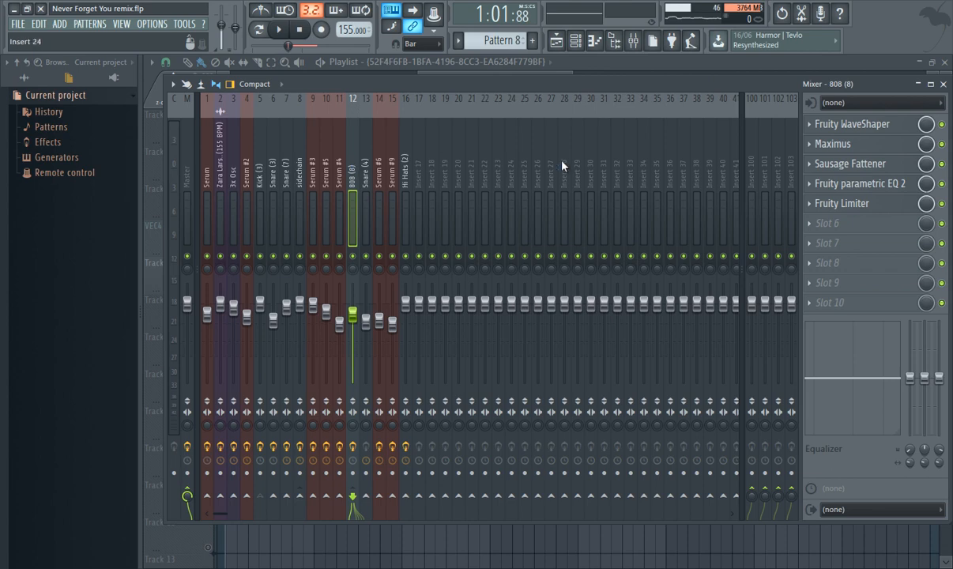
{"action": "left_click", "coordinate": [840, 129]}
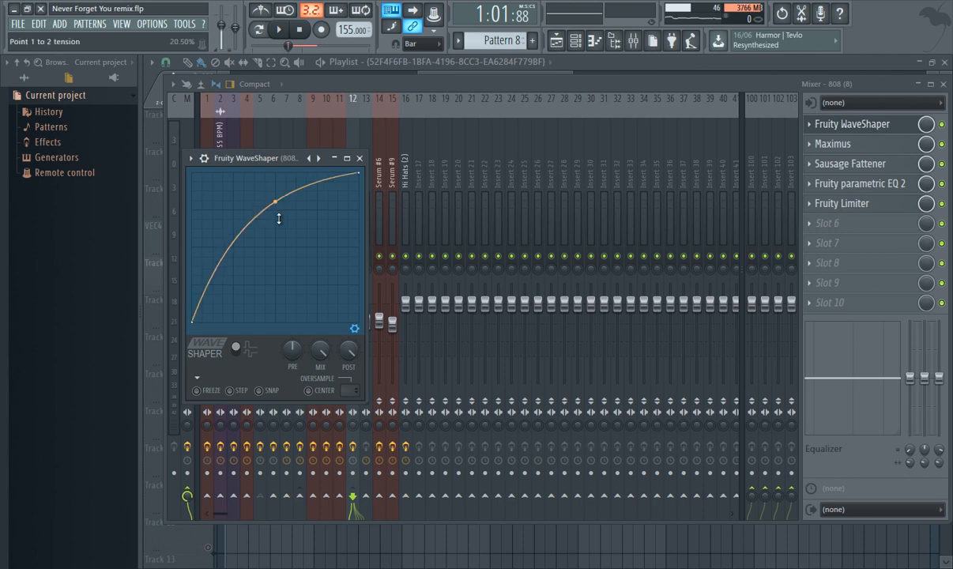
{"action": "left_click_drag", "start_coordinate": [280, 193], "coordinate": [276, 188]}
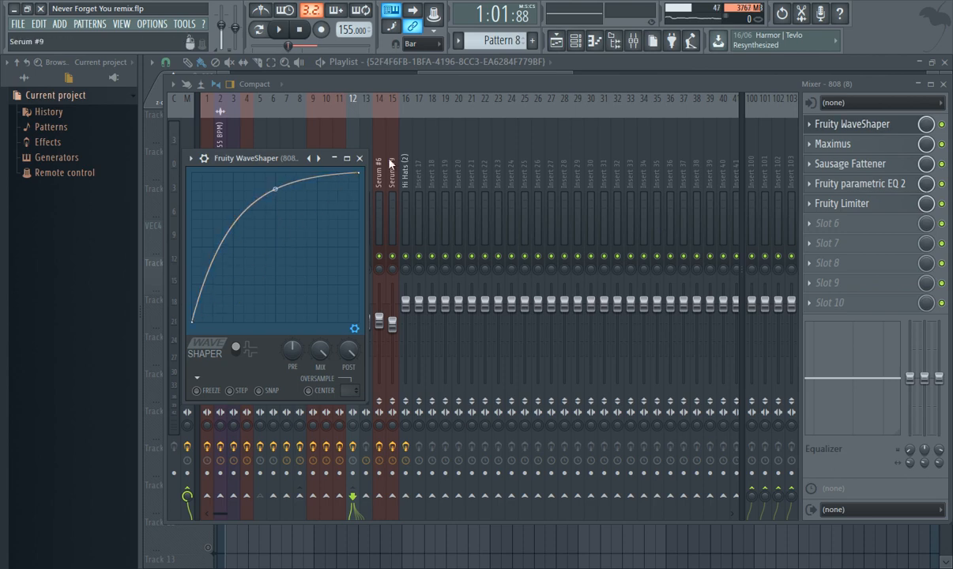
{"action": "left_click", "coordinate": [360, 158]}
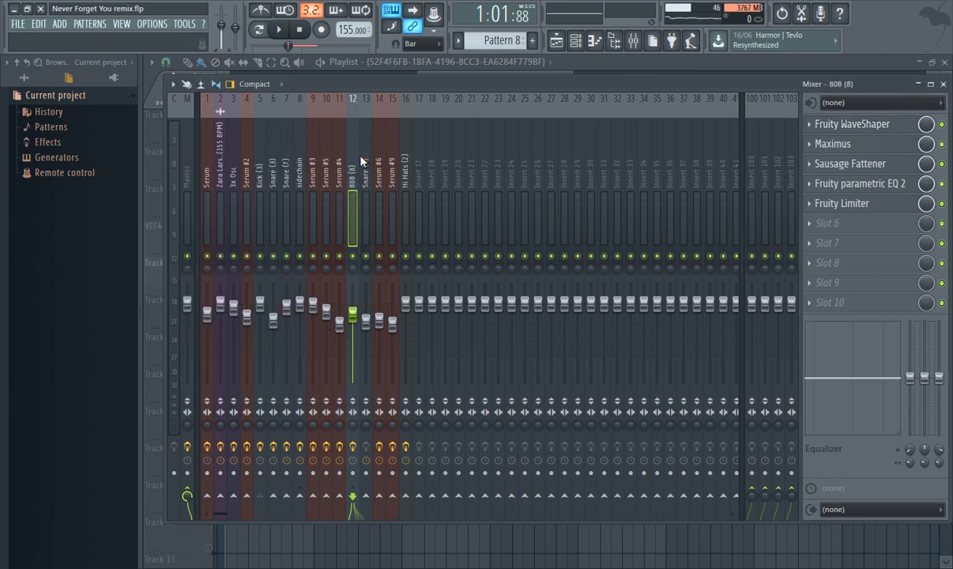
Step: Examine the Maximus and Sausage Fattener settings on the 808 (8) mixer track
{"action": "left_click", "coordinate": [830, 144]}
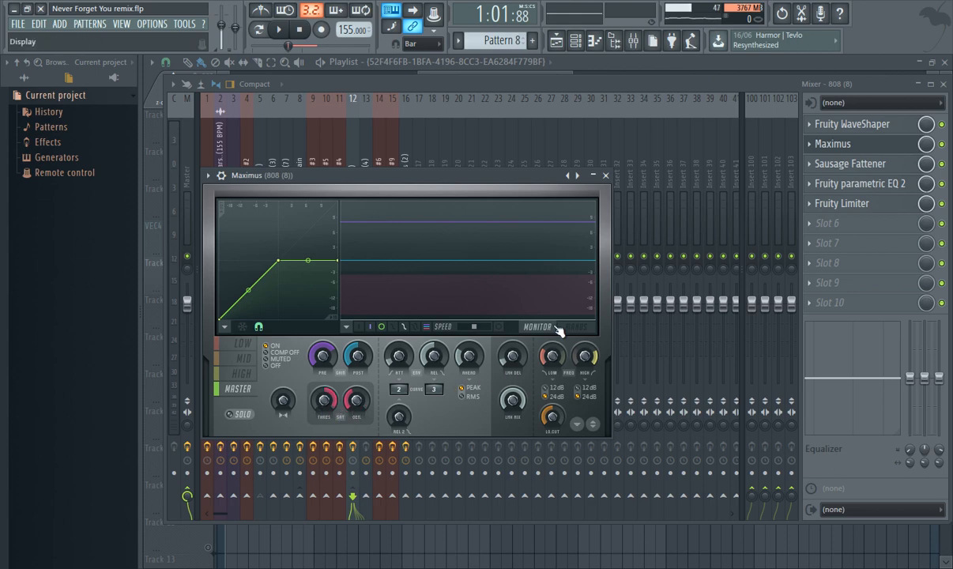
{"action": "left_click", "coordinate": [606, 176]}
{"action": "left_click", "coordinate": [837, 164]}
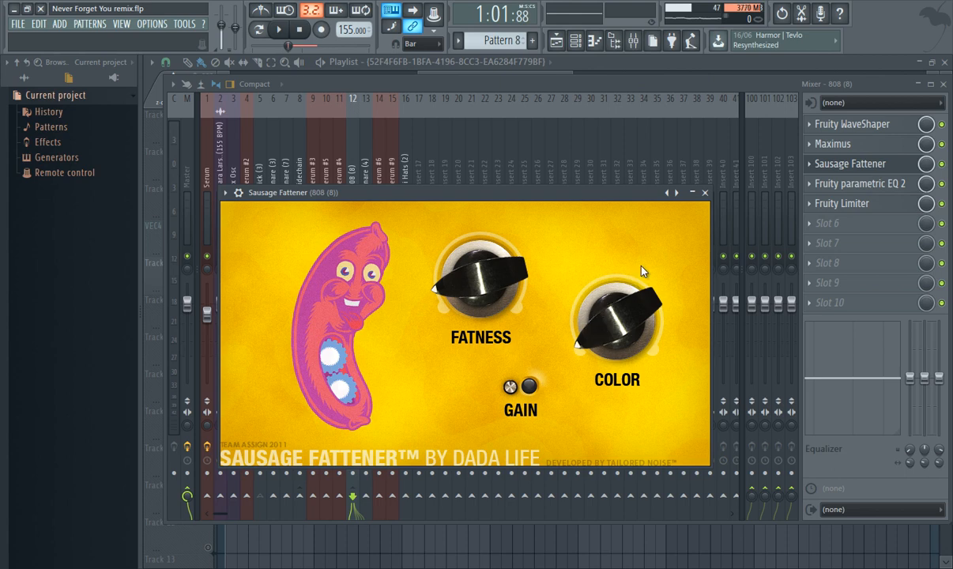
{"action": "left_click", "coordinate": [705, 192]}
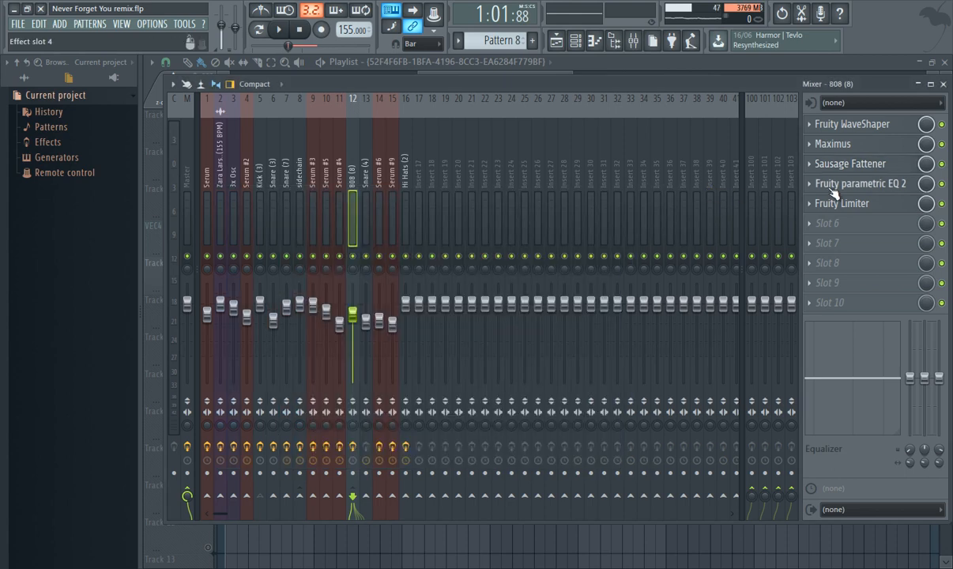
Step: Examine the Fruity Parametric EQ 2 curve and its bands on the 808 (8) mixer track
{"action": "left_click", "coordinate": [833, 189]}
{"action": "left_click_drag", "start_coordinate": [380, 316], "coordinate": [405, 323]}
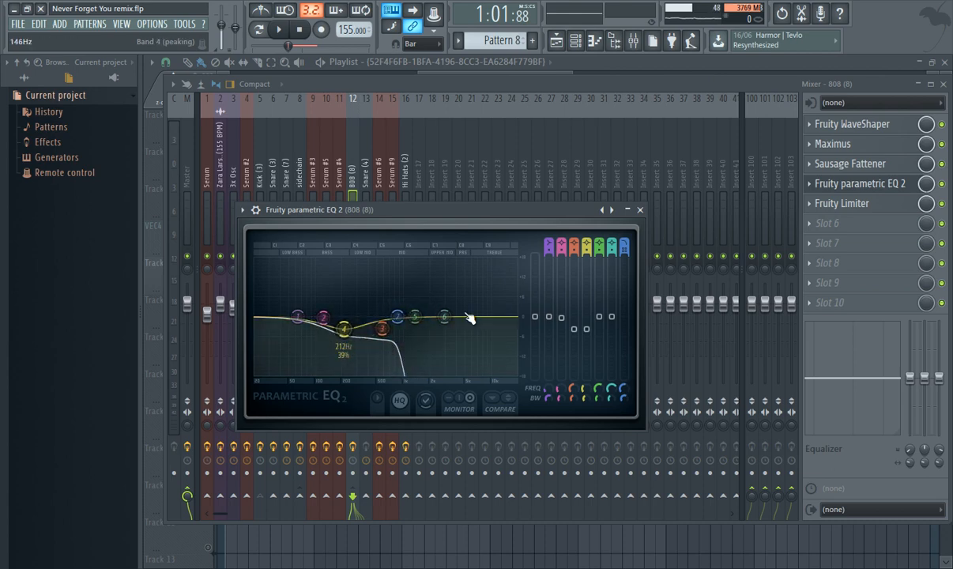
{"action": "left_click", "coordinate": [640, 209]}
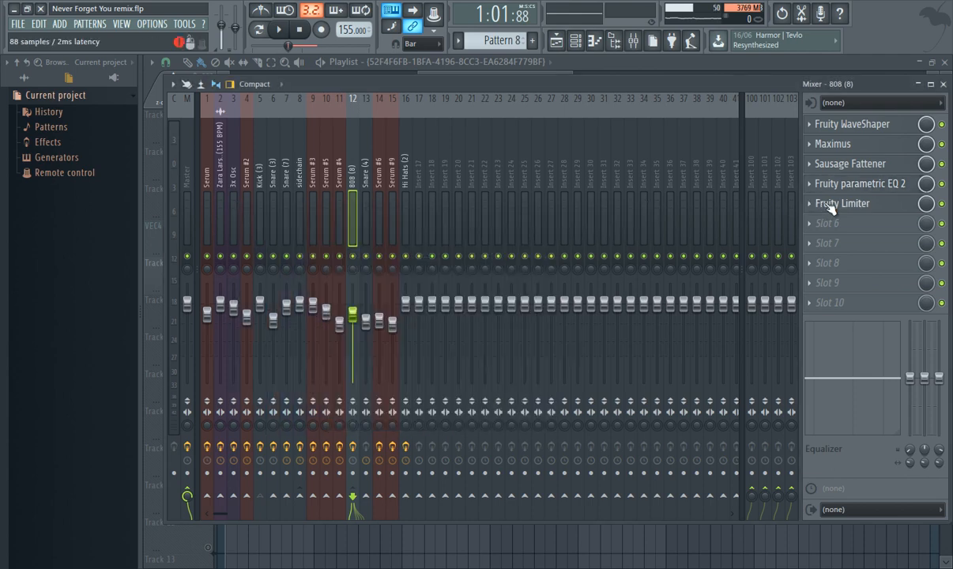
Step: Set the Fruity Limiter's sidechain input to Kick (3) on the 808 (8) mixer track
{"action": "left_click", "coordinate": [842, 207]}
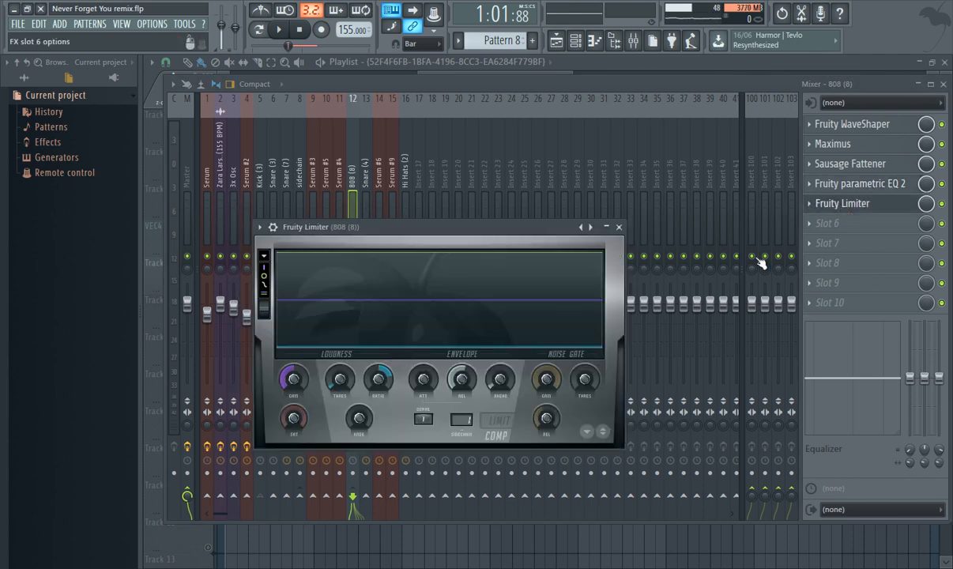
{"action": "left_click", "coordinate": [468, 424]}
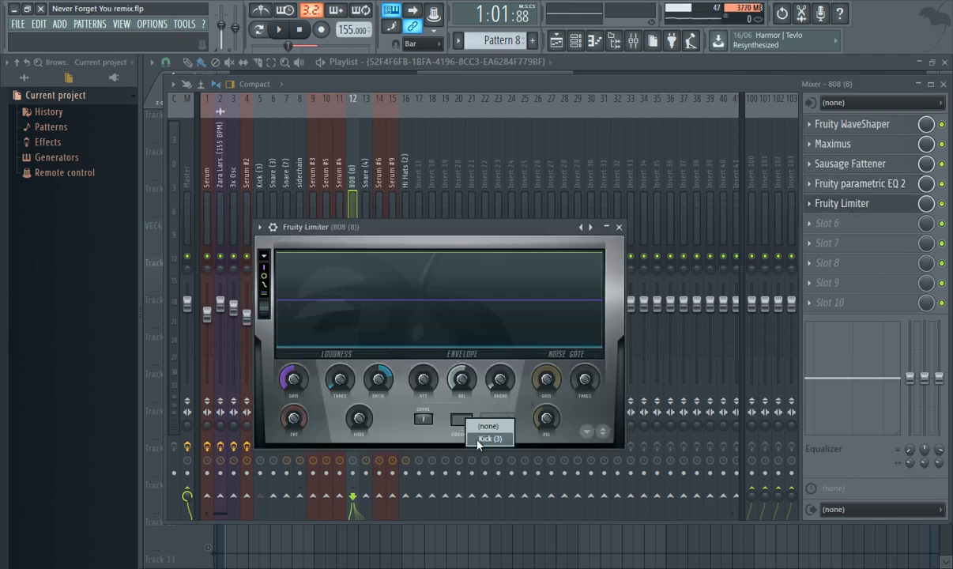
{"action": "left_click", "coordinate": [486, 438]}
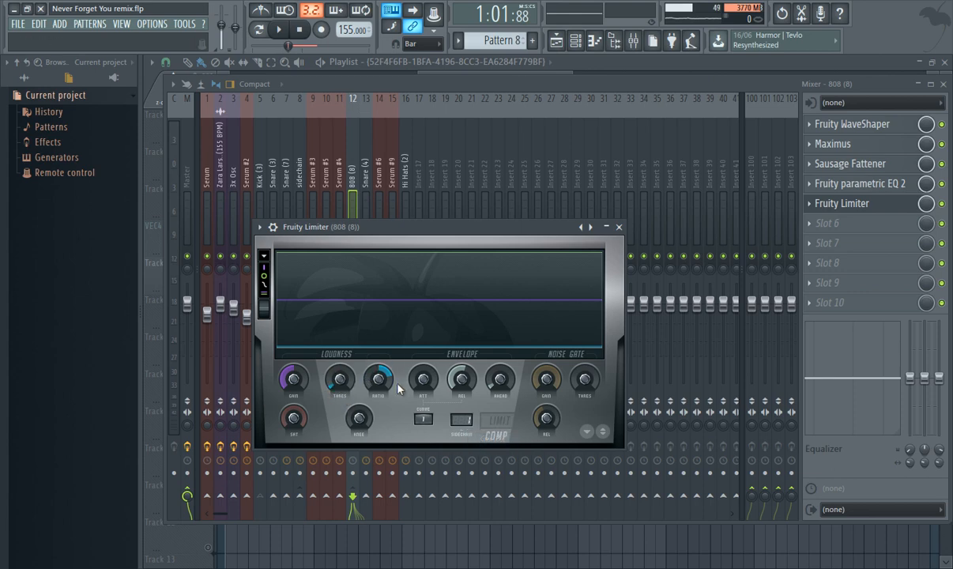
{"action": "left_click", "coordinate": [620, 229]}
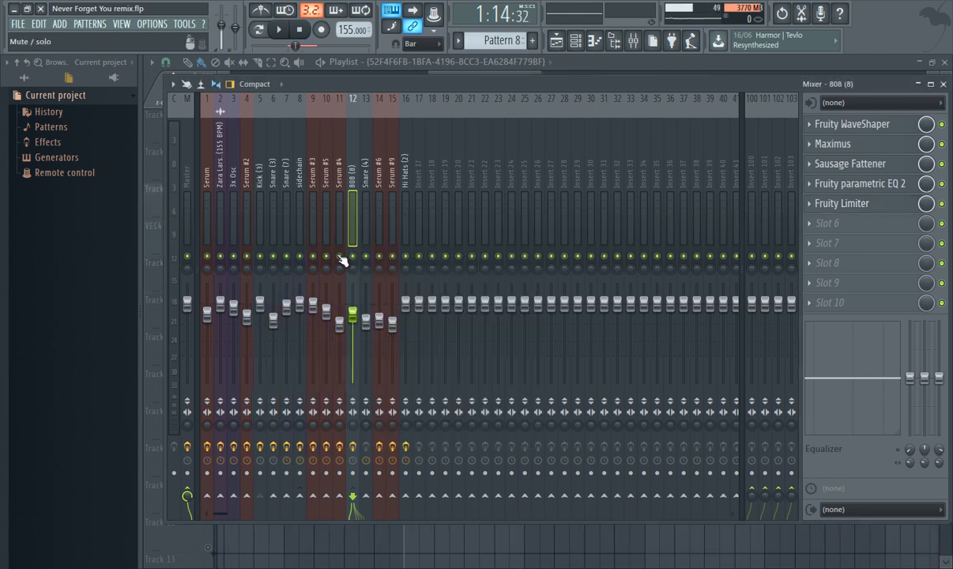
Step: Play Track 3's Pattern 8 section soloed in the playlist, starting from bar 49
{"action": "left_click", "coordinate": [579, 67]}
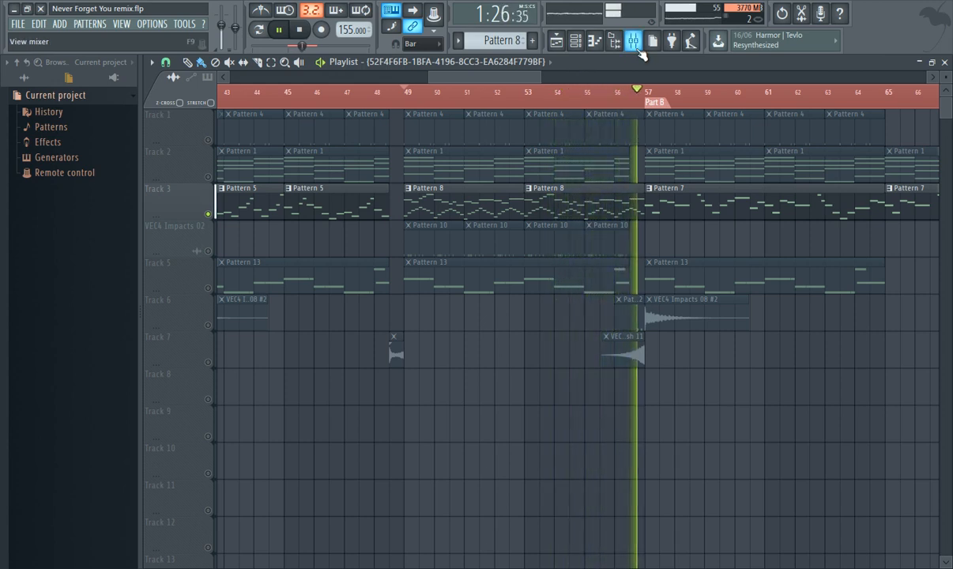
{"action": "key", "text": "space"}
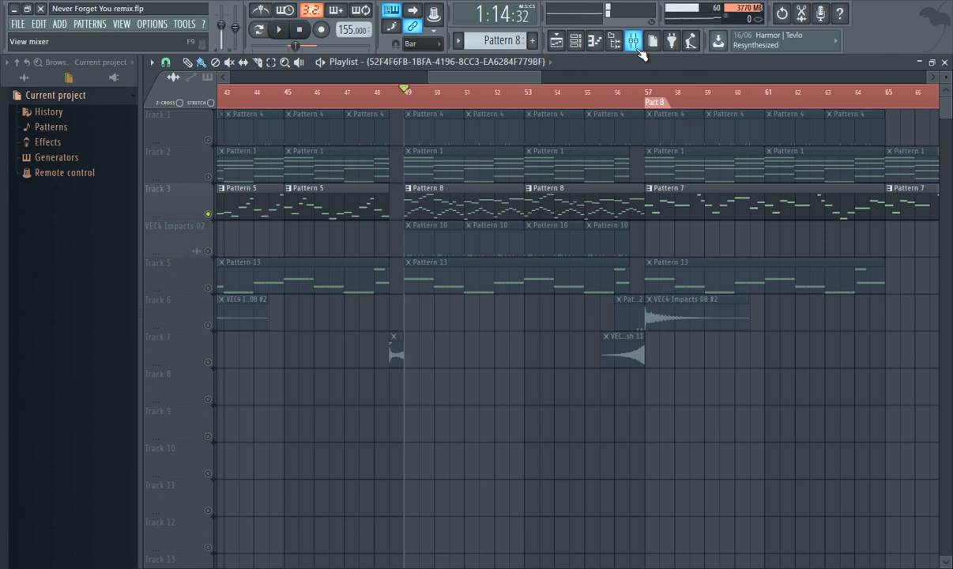
Step: Solo the Serum #4 mixer track and examine its Fruity Parametric EQ 2 and ValhallaRoom settings during playback
{"action": "left_click", "coordinate": [639, 45]}
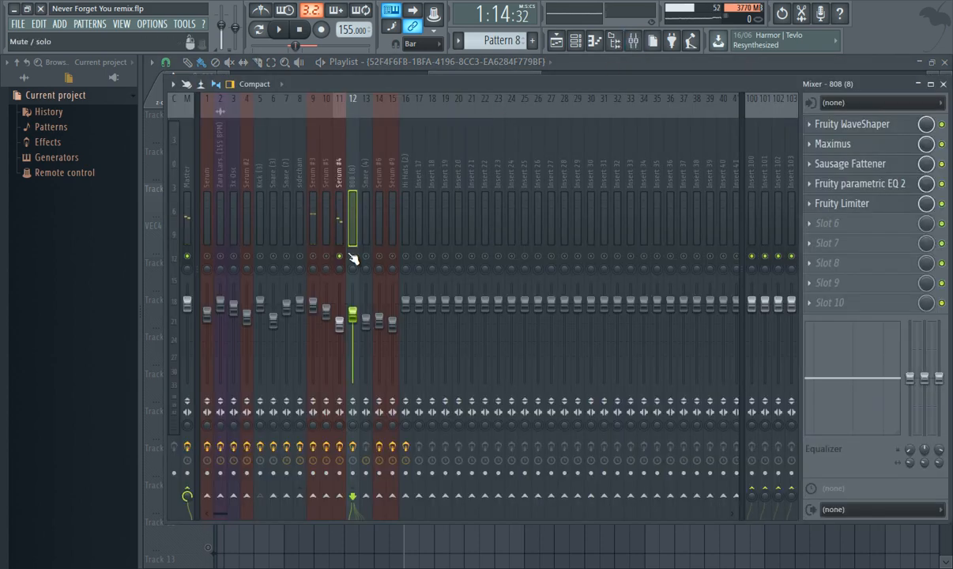
{"action": "key", "text": "space"}
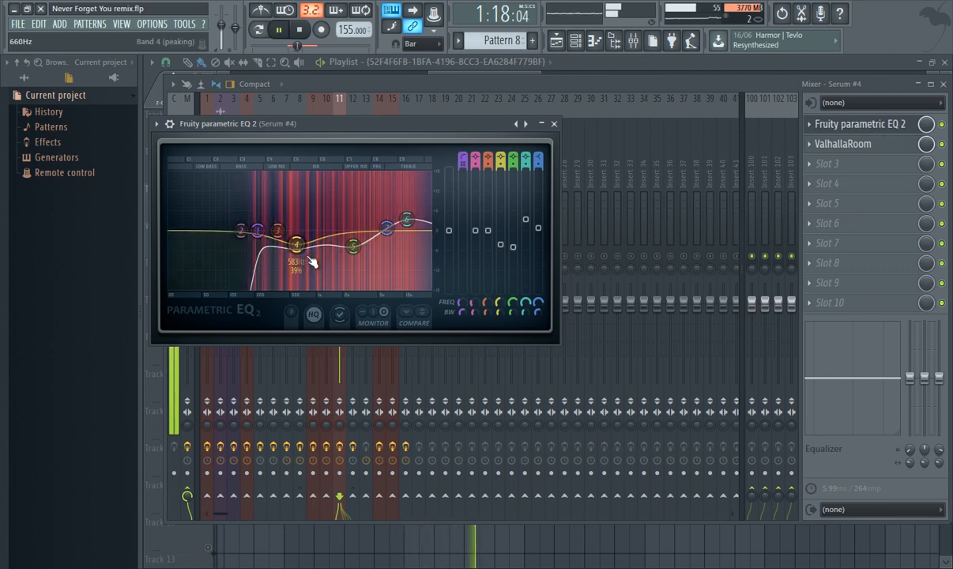
{"action": "left_click", "coordinate": [554, 124]}
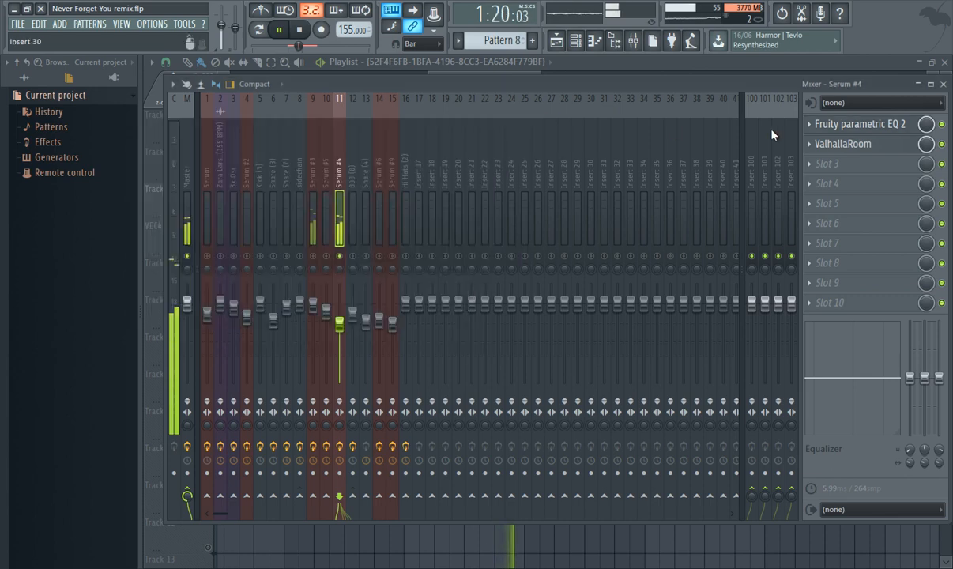
{"action": "left_click", "coordinate": [845, 144]}
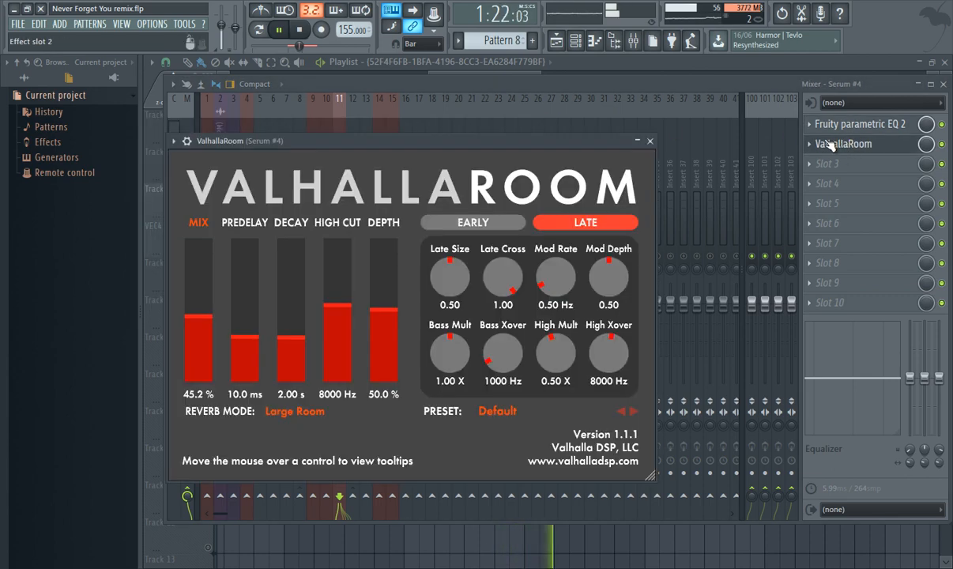
Step: Close the ValhallaRoom window of the Serum #4 mixer track and stop playback
{"action": "left_click", "coordinate": [649, 140]}
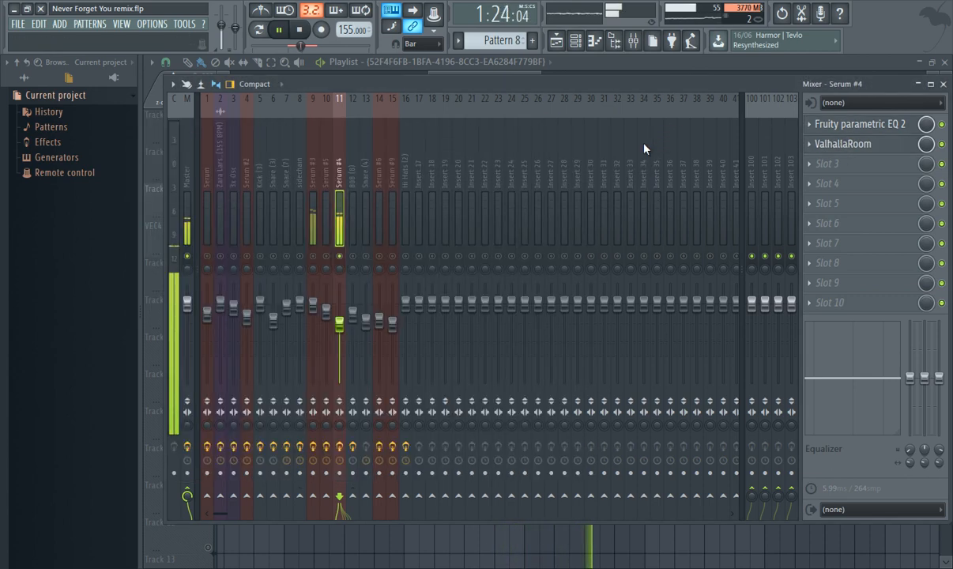
{"action": "key", "text": "space"}
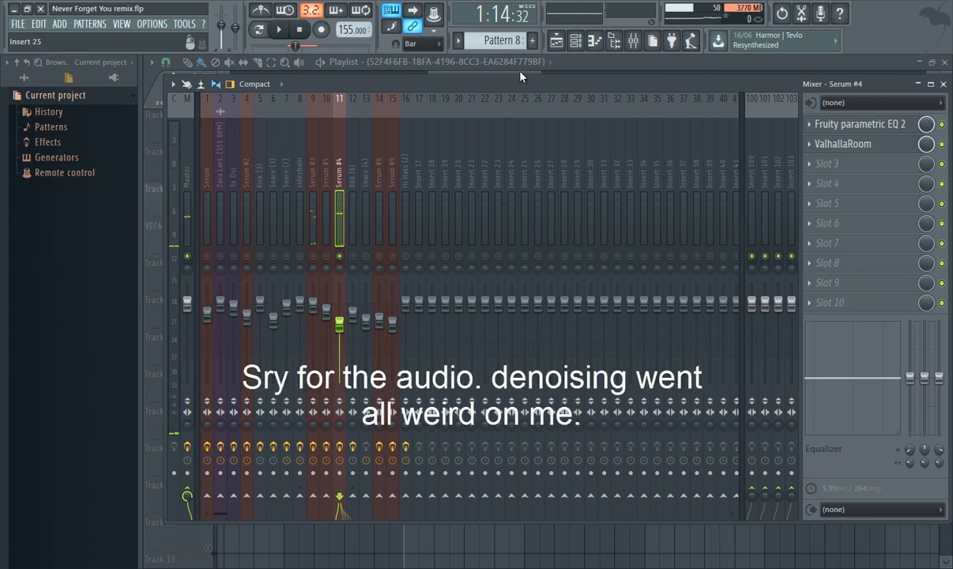
Step: Play the soloed Pattern 10 section of the VEC4 Impacts 02 track from bar 49, and bring up the mixer
{"action": "key", "text": "space"}
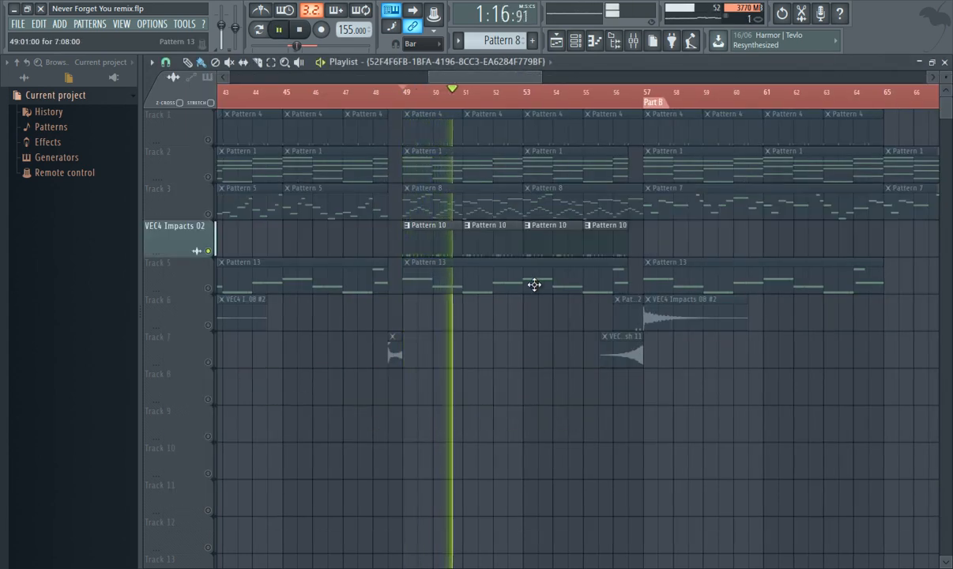
{"action": "left_click", "coordinate": [643, 48]}
{"action": "key", "text": "space"}
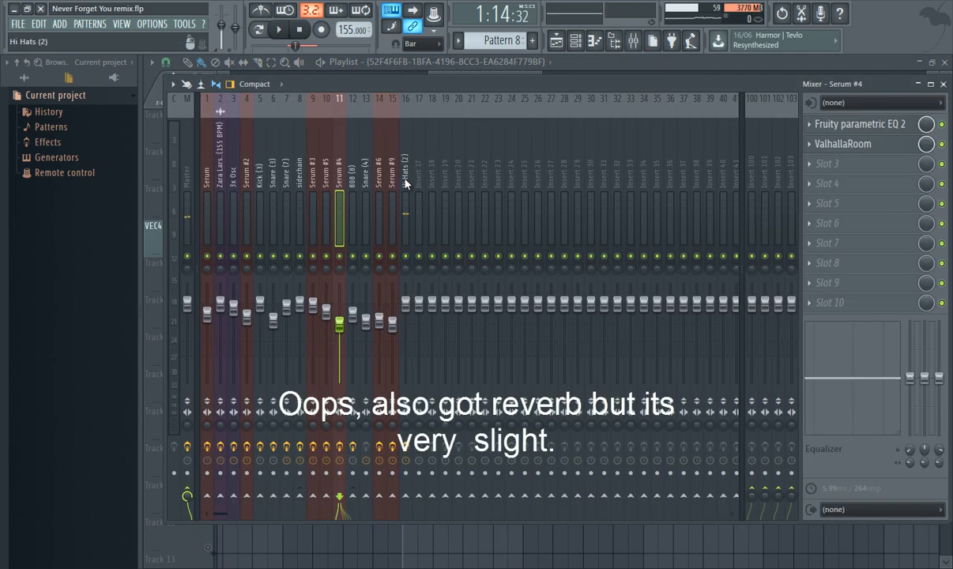
Step: Examine the Fruity Parametric EQ 2 curve during playback and the ValhallaRoom settings on the Hi Hats (2) mixer track
{"action": "left_click", "coordinate": [826, 124]}
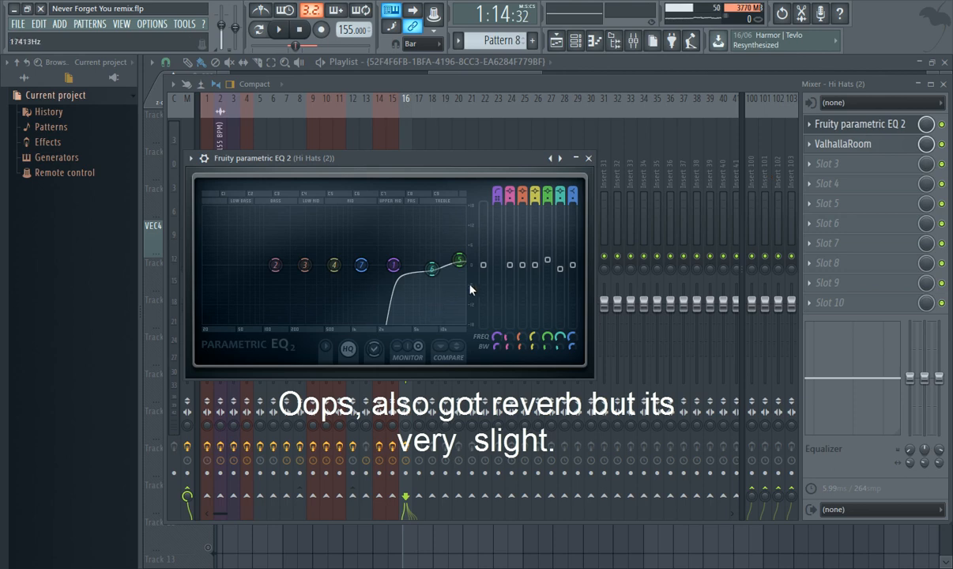
{"action": "key", "text": "space"}
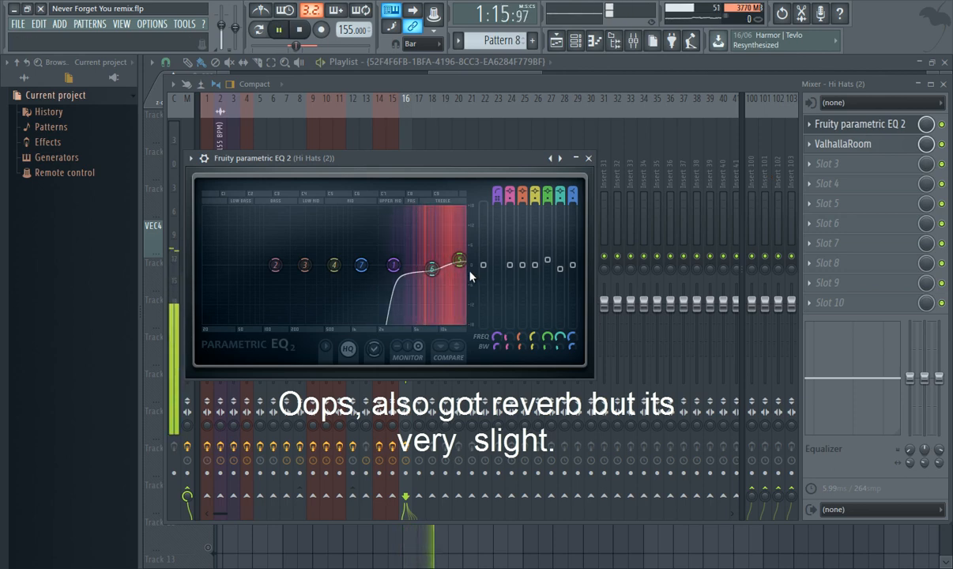
{"action": "left_click", "coordinate": [588, 158]}
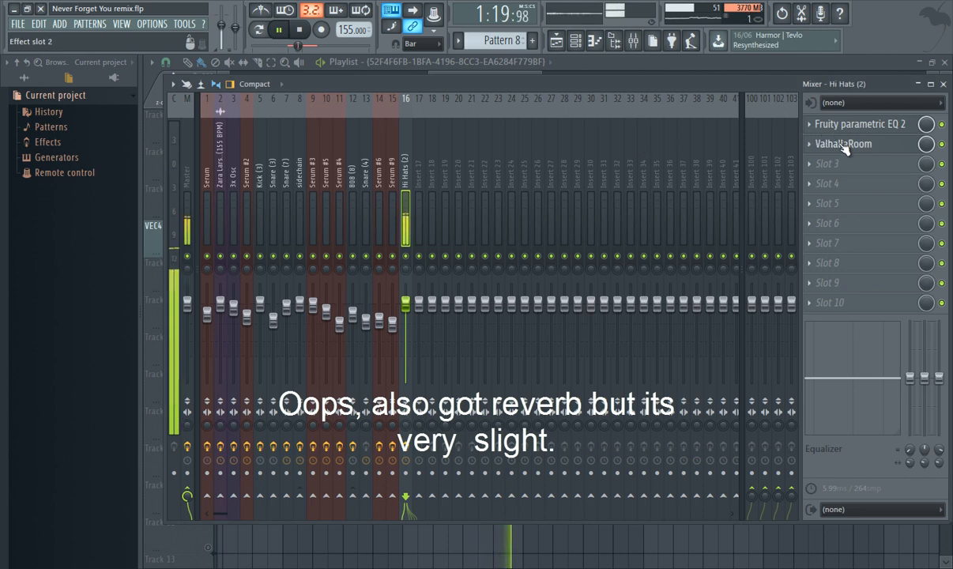
{"action": "left_click", "coordinate": [843, 144]}
{"action": "key", "text": "space"}
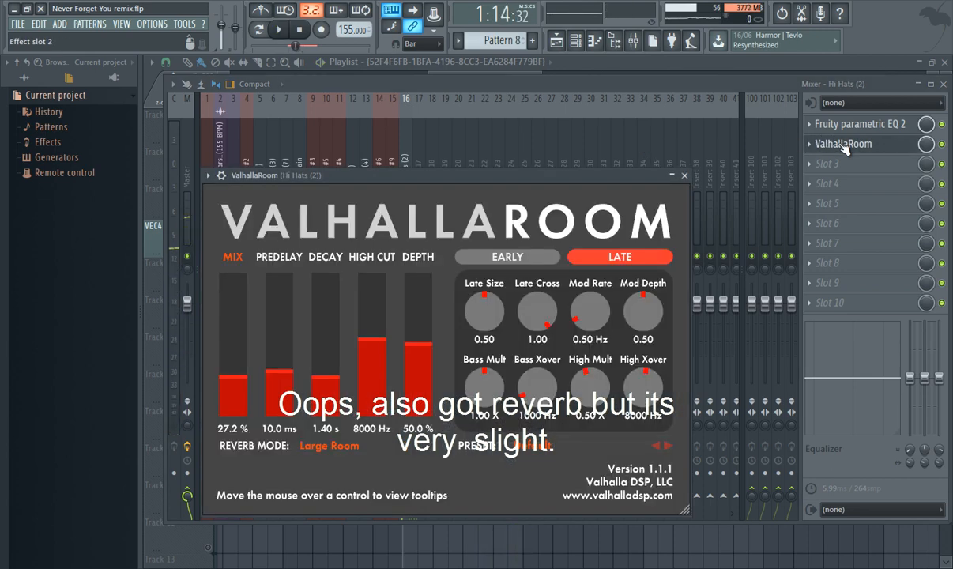
{"action": "left_click", "coordinate": [684, 176]}
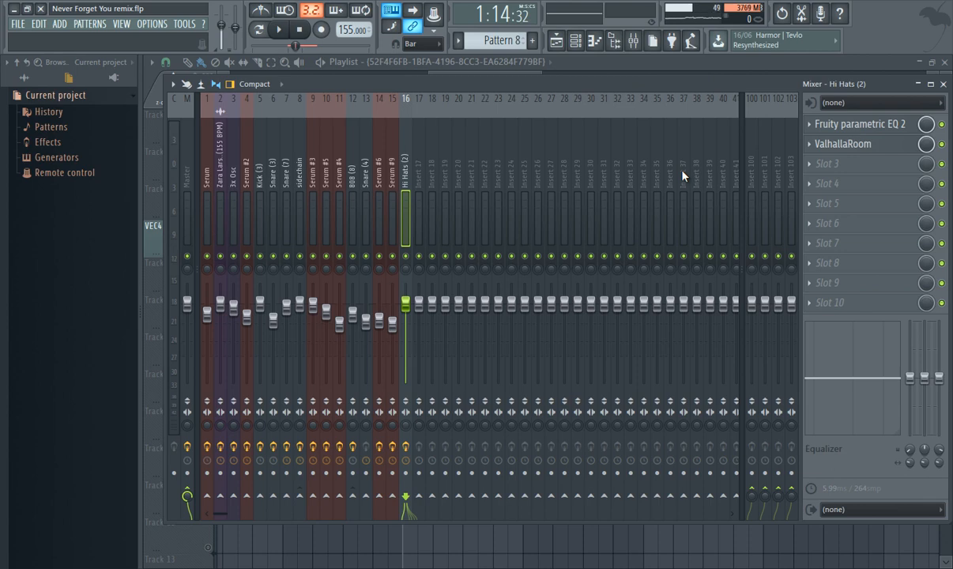
{"action": "left_click", "coordinate": [944, 84]}
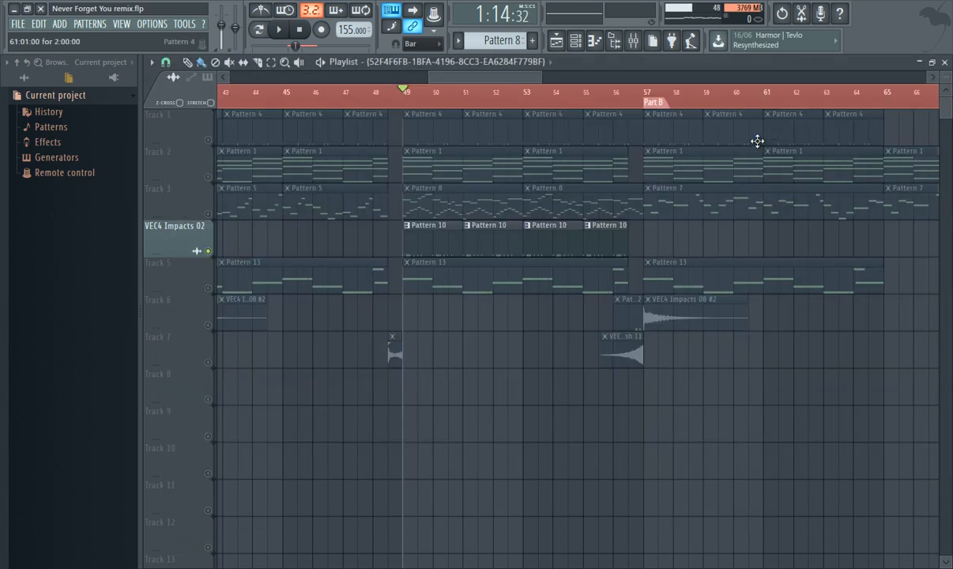
Step: Solo Track 7 in the playlist and play its short clip just before bar 49
{"action": "right_click", "coordinate": [208, 363]}
{"action": "left_click", "coordinate": [390, 108]}
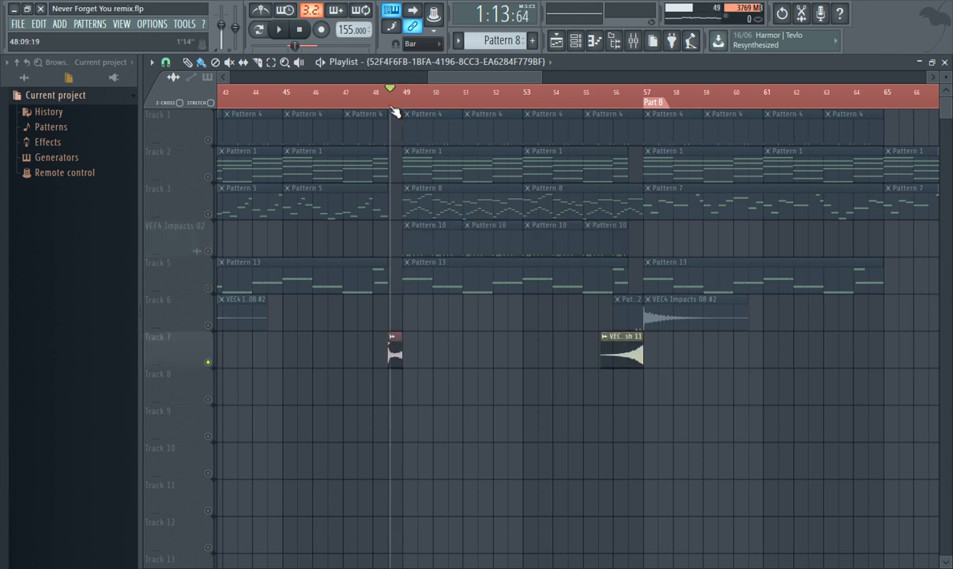
{"action": "left_click", "coordinate": [388, 106]}
{"action": "key", "text": "space"}
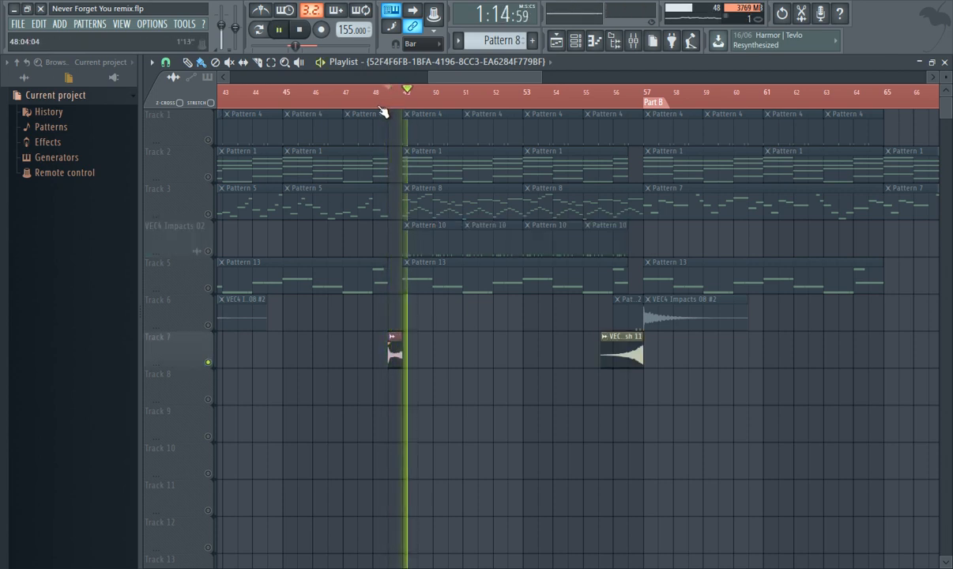
{"action": "key", "text": "space"}
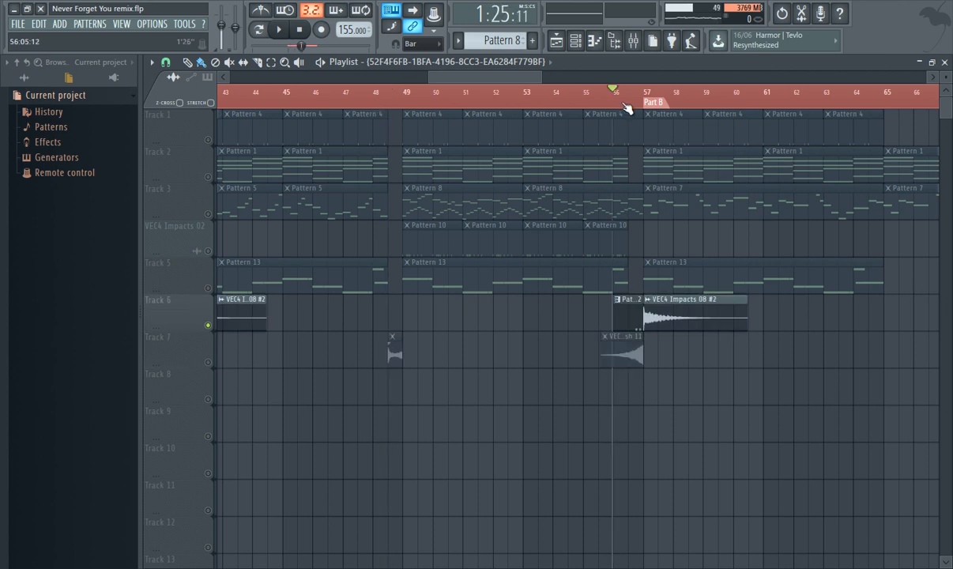
Step: Audition the transition into Part B from just before bar 56, with Track 6 soloed and with Track 7 soloed
{"action": "key", "text": "space"}
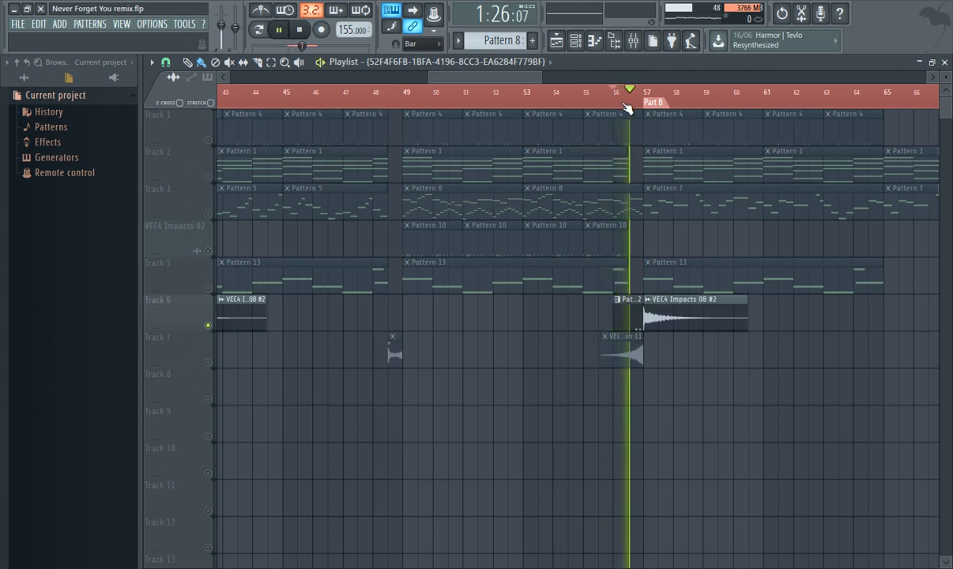
{"action": "key", "text": "space"}
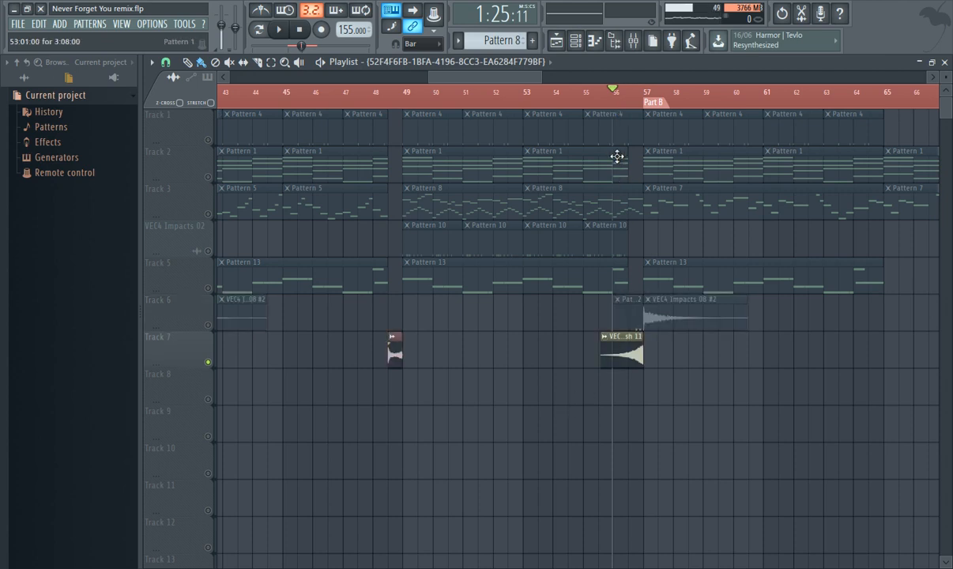
{"action": "left_click", "coordinate": [608, 108]}
{"action": "key", "text": "space"}
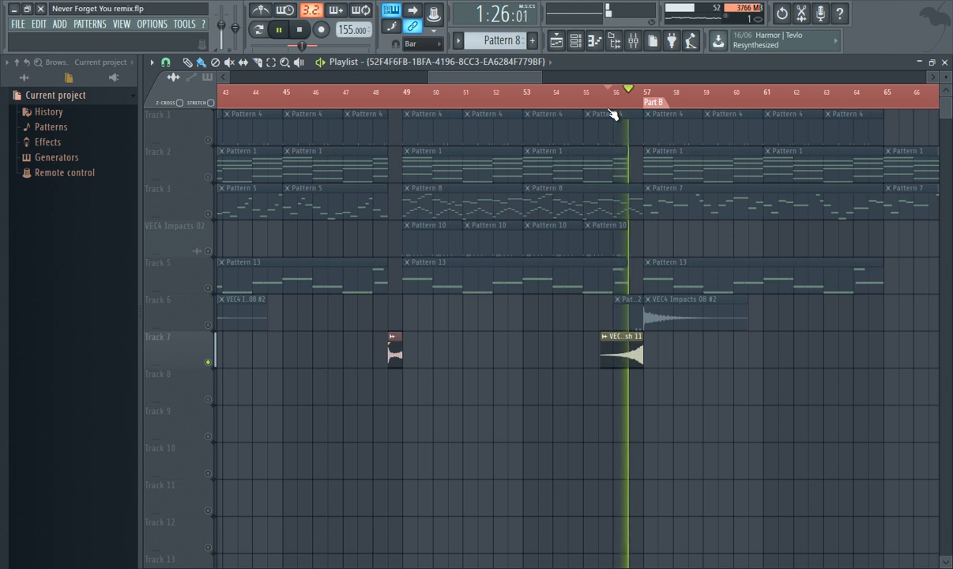